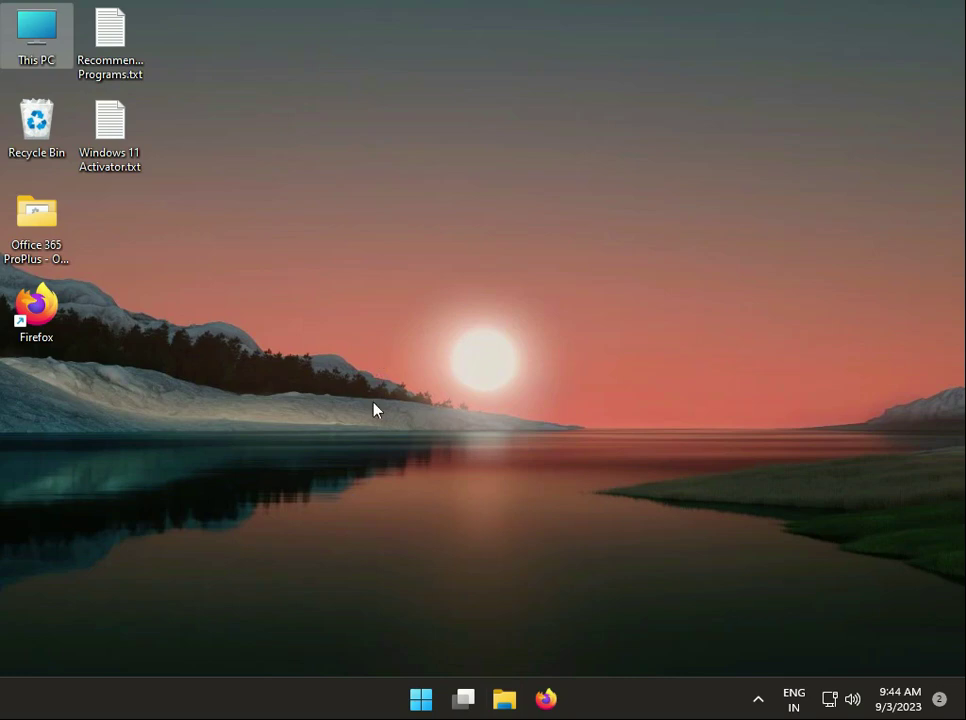
Step: Check the Windows Update page in Settings, then close Settings
click(419, 698)
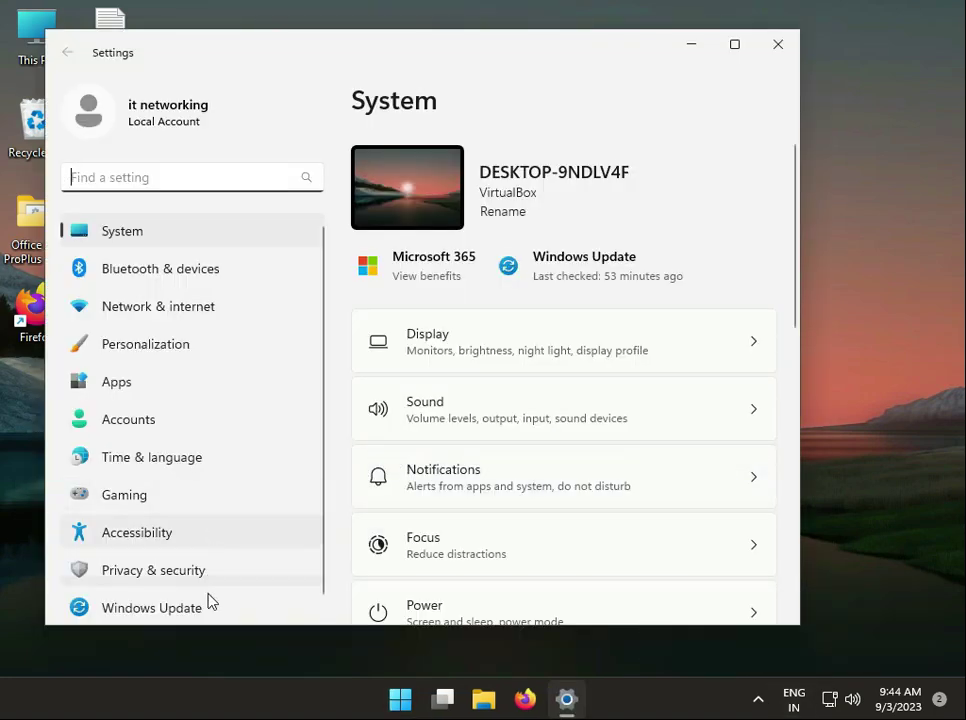
click(215, 612)
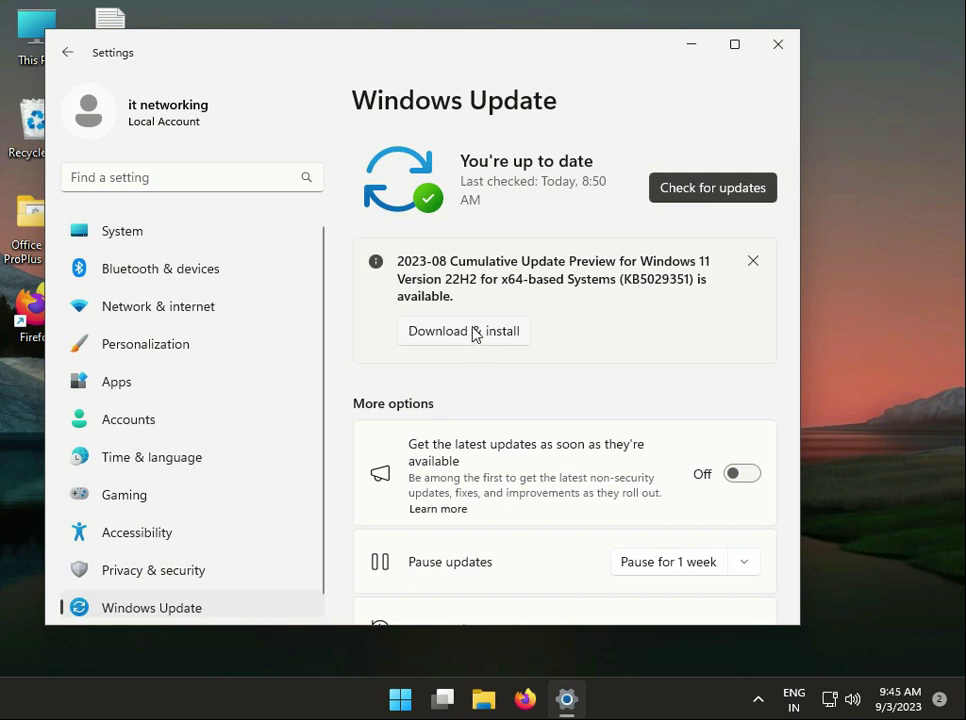
click(776, 50)
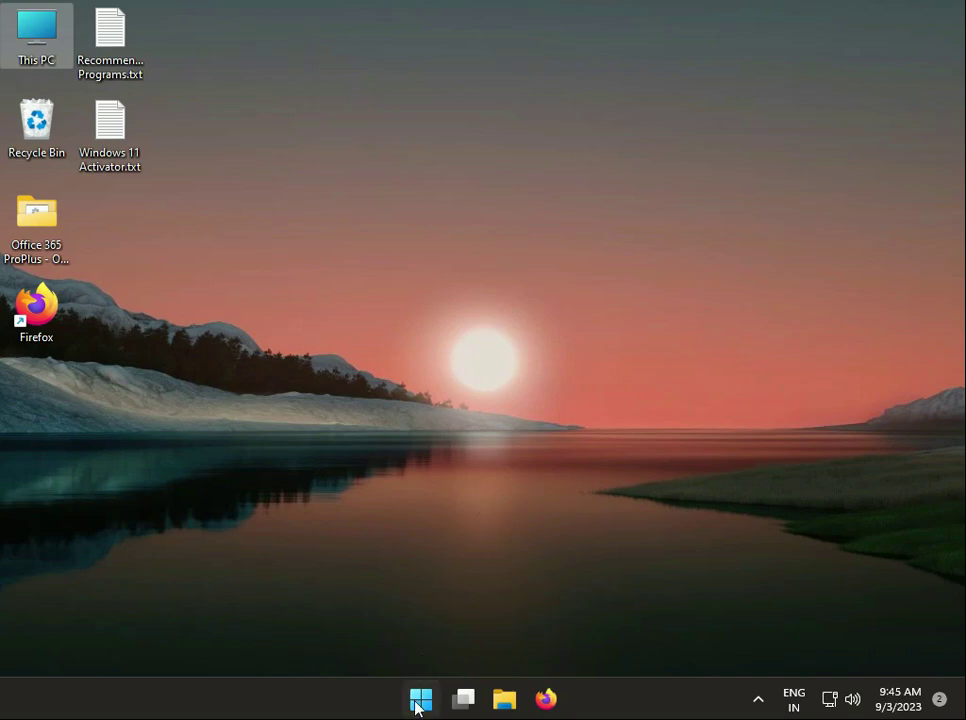
Step: Browse This PC > Local Disk (C:) > Windows in File Explorer, scrolling toward SoftwareDistribution
click(505, 700)
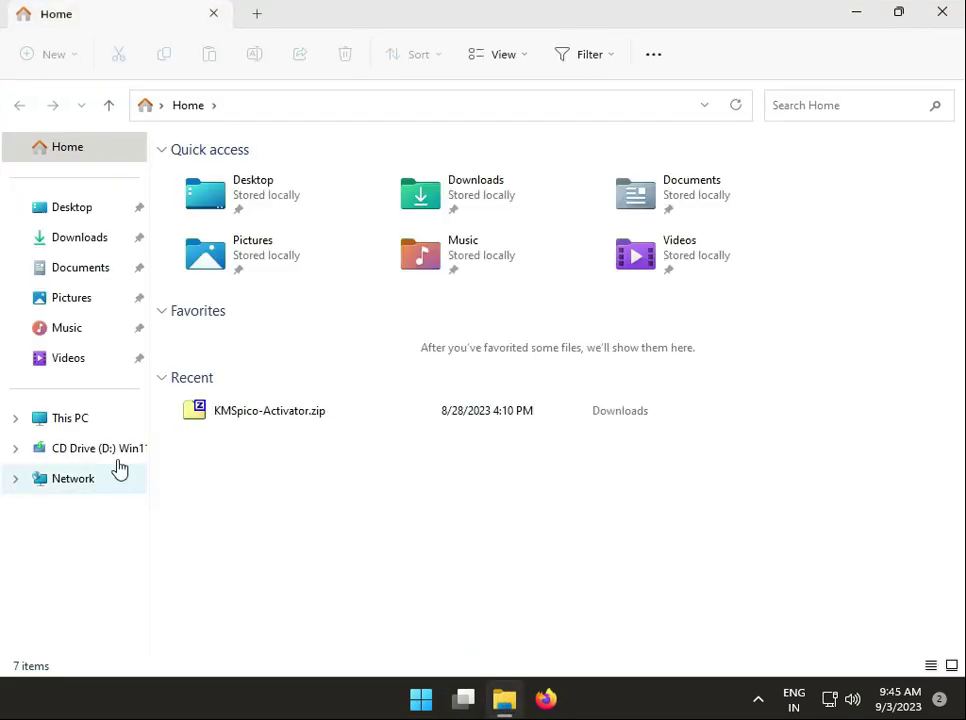
click(112, 424)
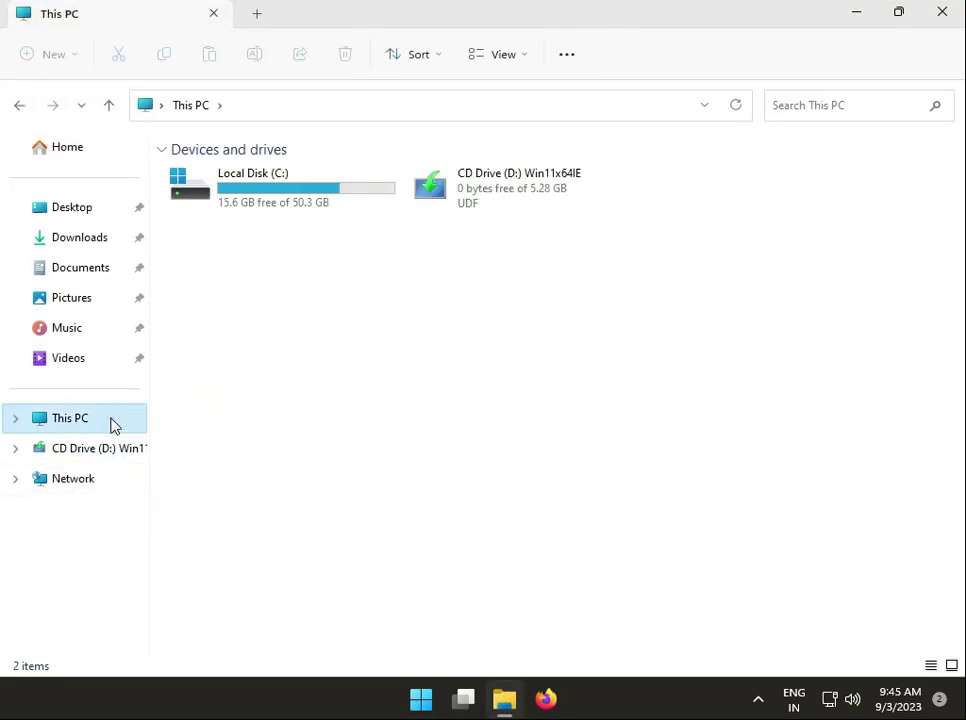
double_click(267, 190)
double_click(210, 378)
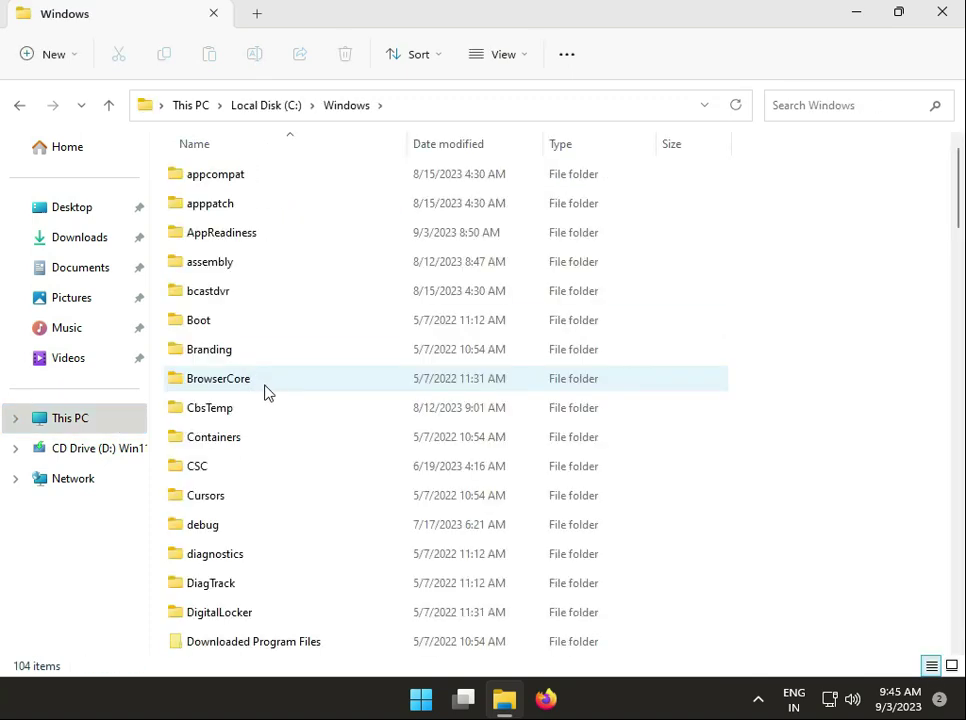
scroll(295, 460, down, 4)
scroll(303, 471, down, 3)
scroll(303, 471, down, 3)
scroll(303, 471, down, 1)
scroll(303, 471, down, 2)
scroll(301, 496, down, 1)
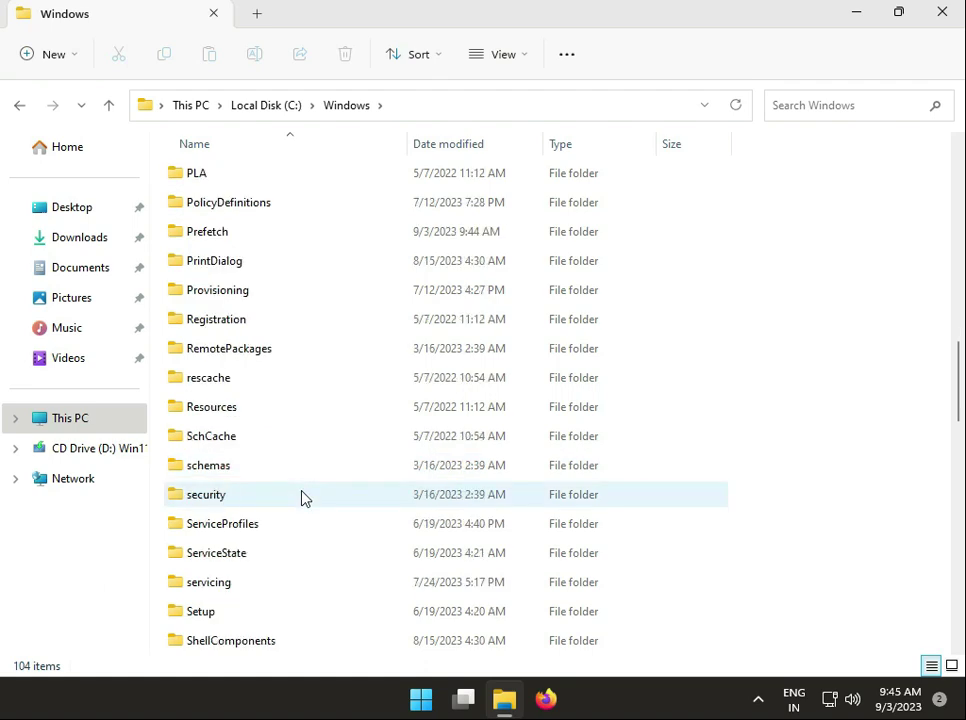
scroll(301, 496, down, 1)
scroll(301, 496, down, 2)
scroll(302, 505, down, 1)
scroll(302, 510, down, 1)
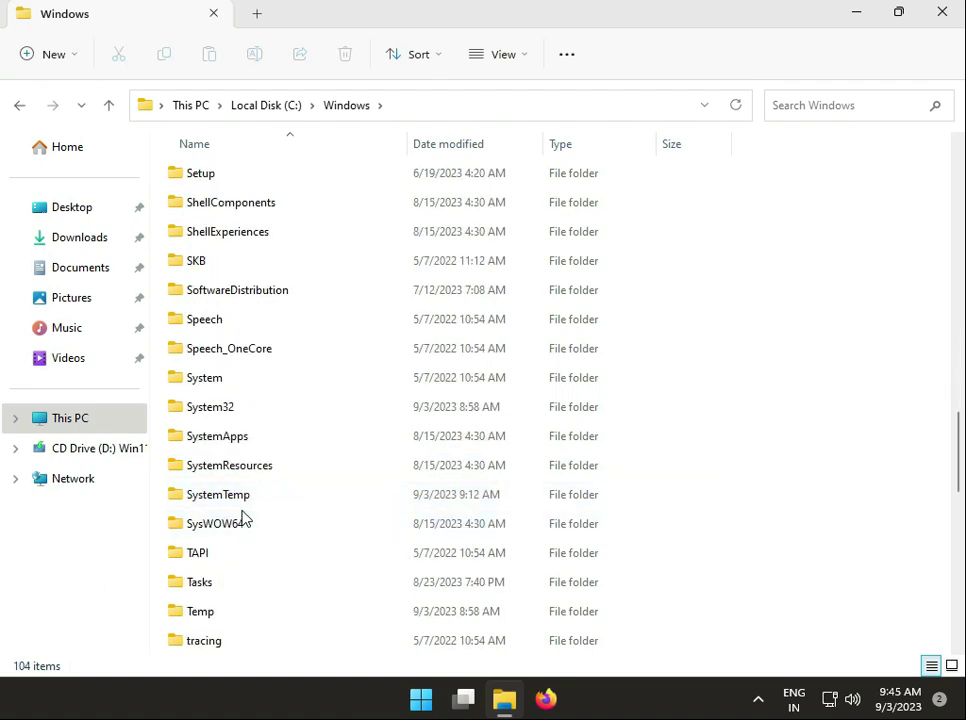
mouse_move(218, 494)
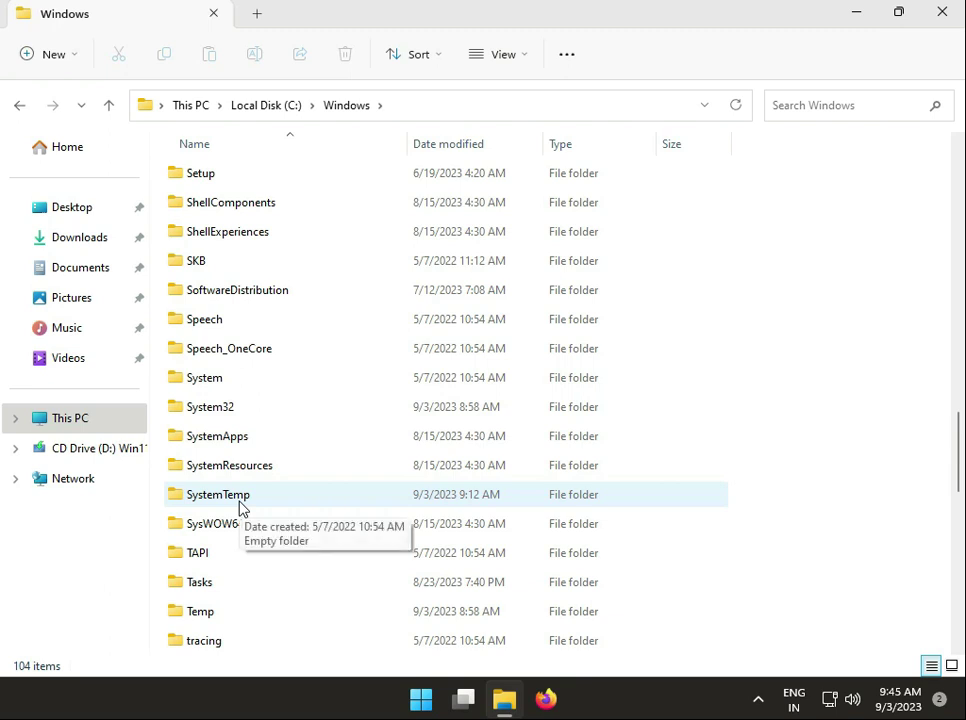
Step: Open the SoftwareDistribution\Download folder and check its full path
click(264, 289)
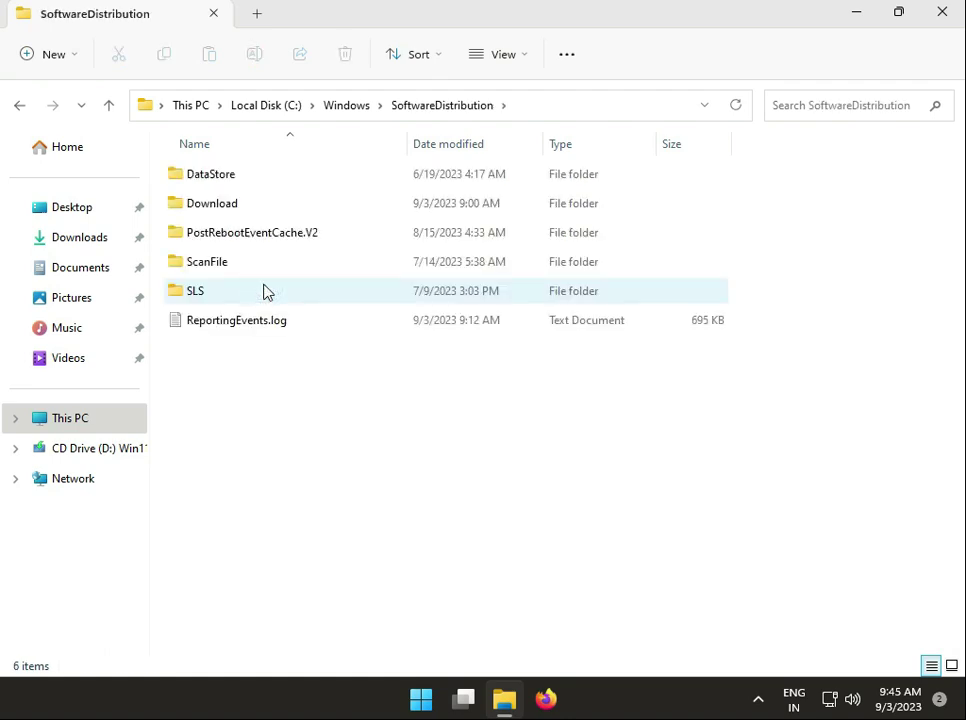
double_click(237, 204)
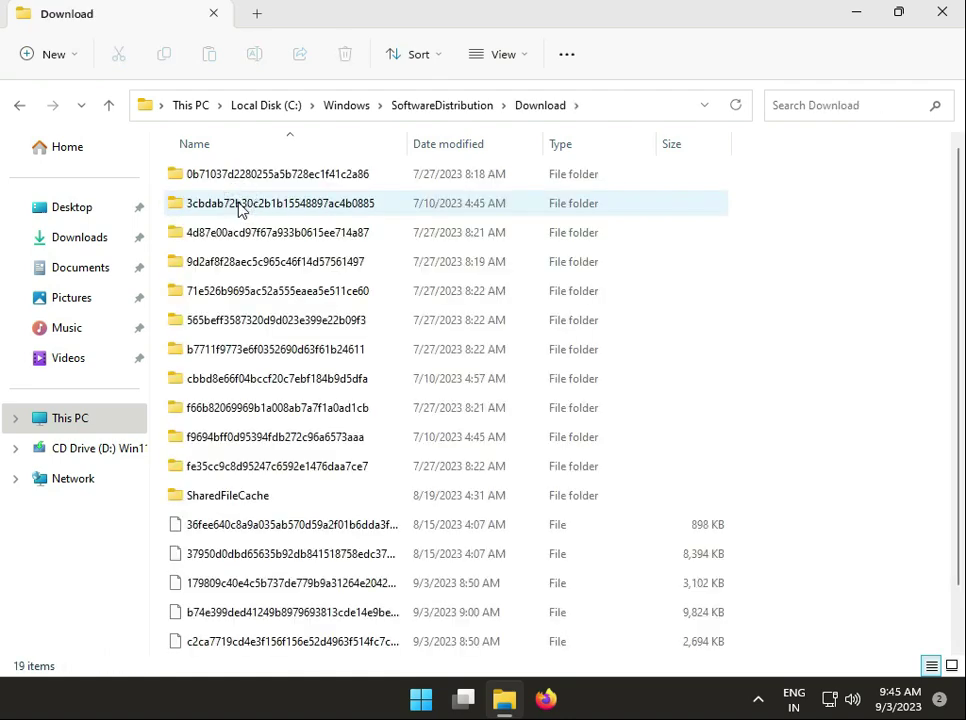
click(602, 103)
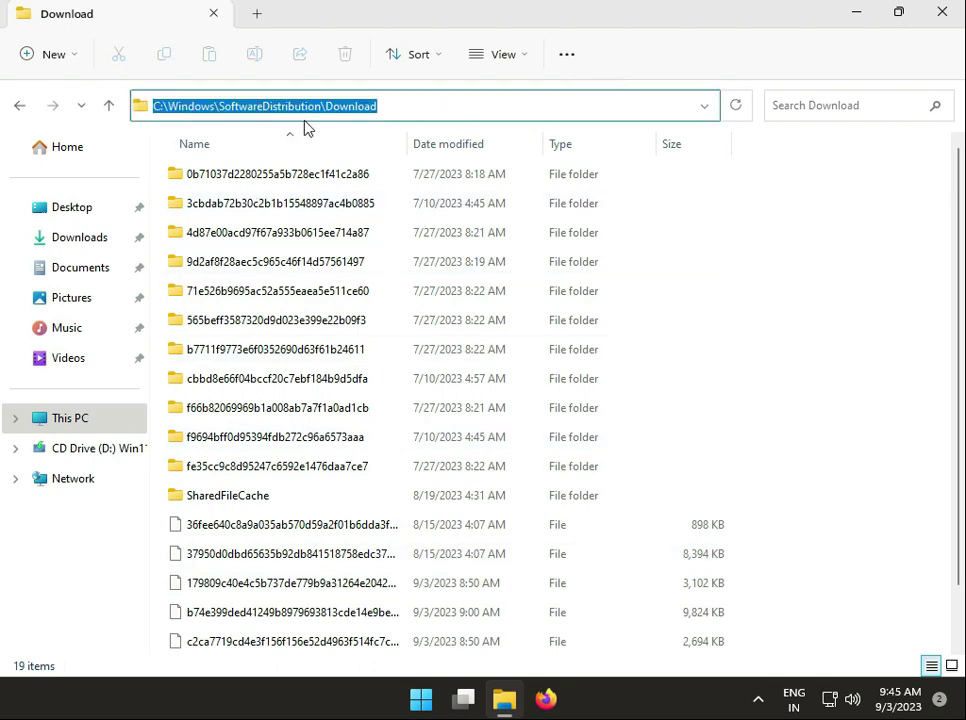
click(718, 318)
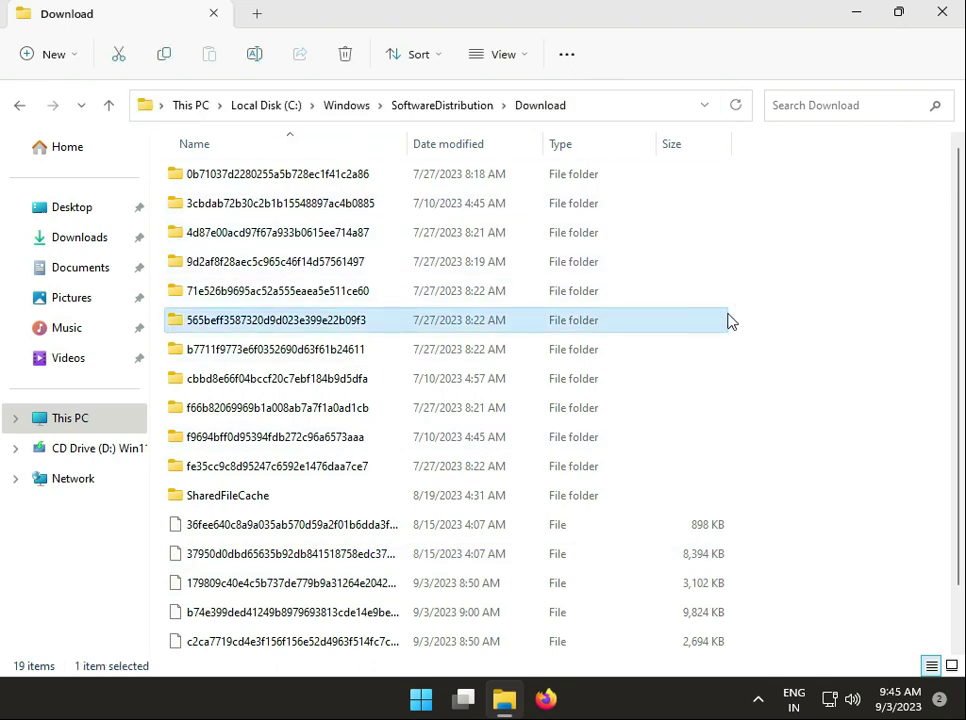
Step: Permanently delete all 19 Download items with admin approval, then close File Explorer
key(ctrl+a)
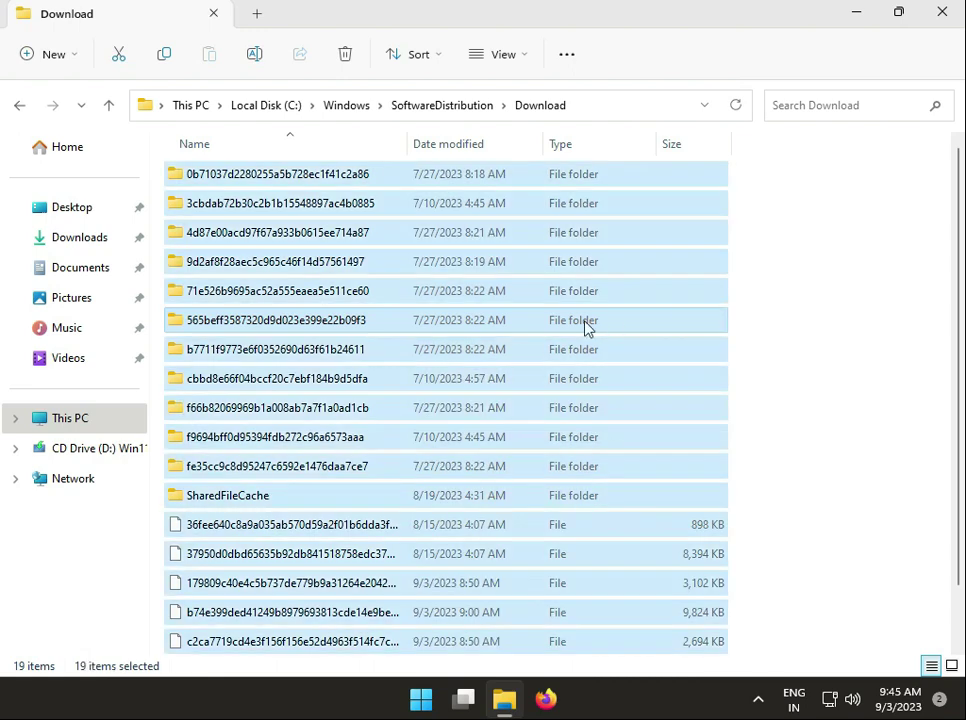
key(shift+Delete)
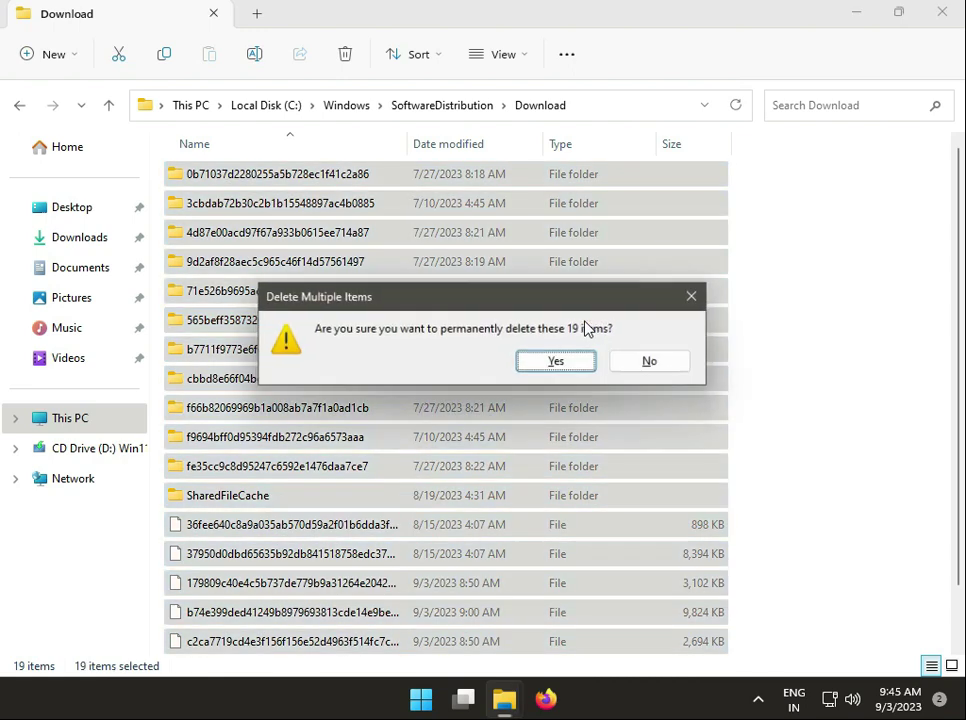
key(Return)
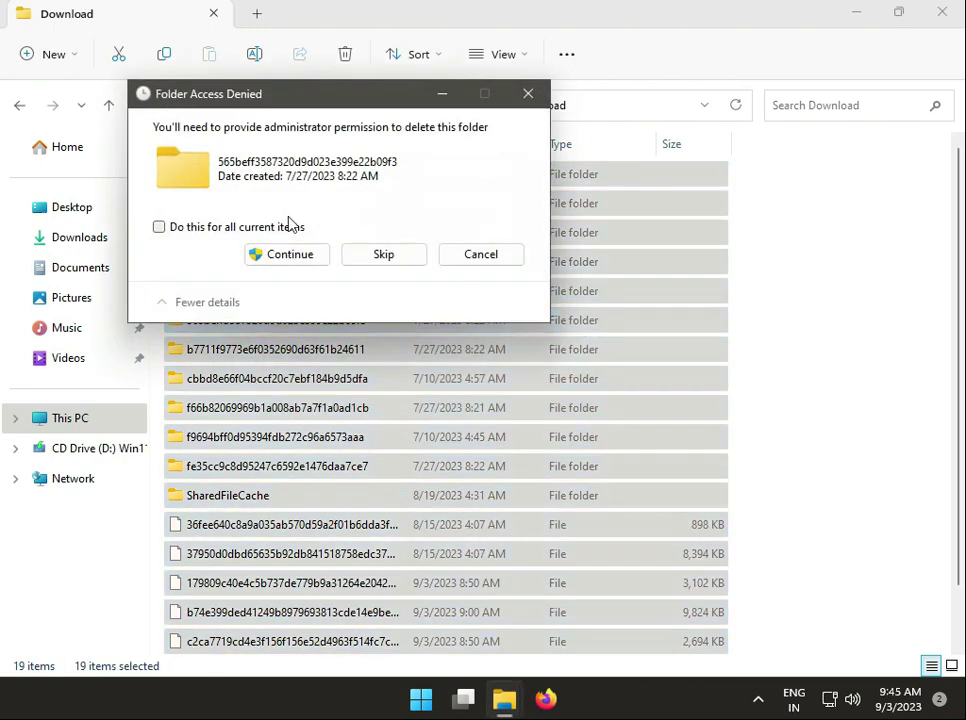
click(246, 229)
click(278, 254)
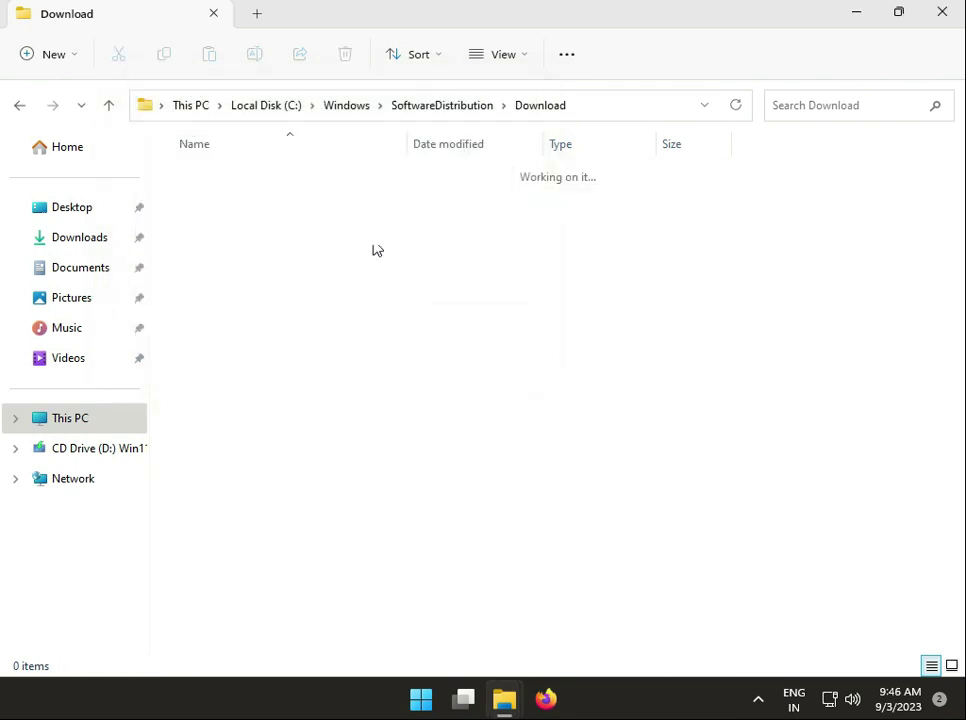
click(943, 18)
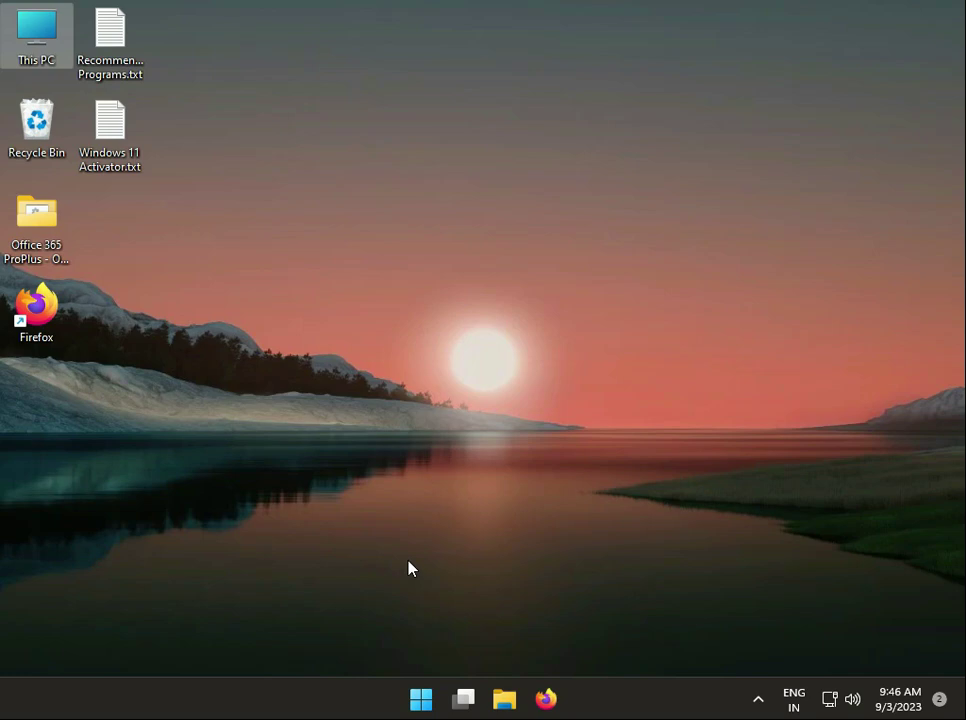
Step: Open Windows Security's Virus & threat protection settings from the system tray
click(757, 698)
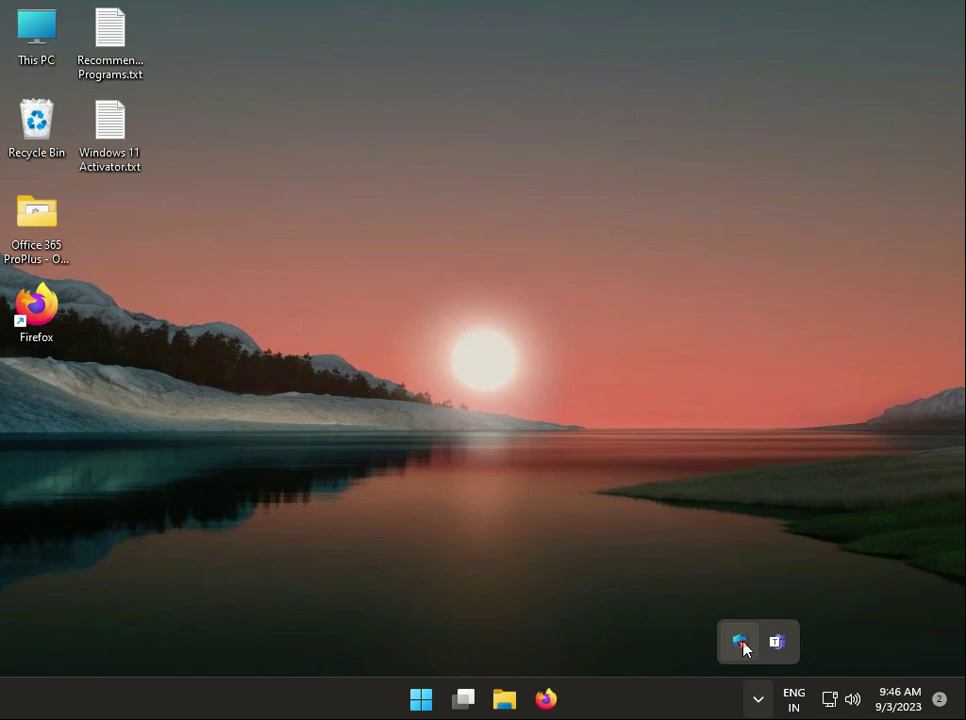
click(741, 645)
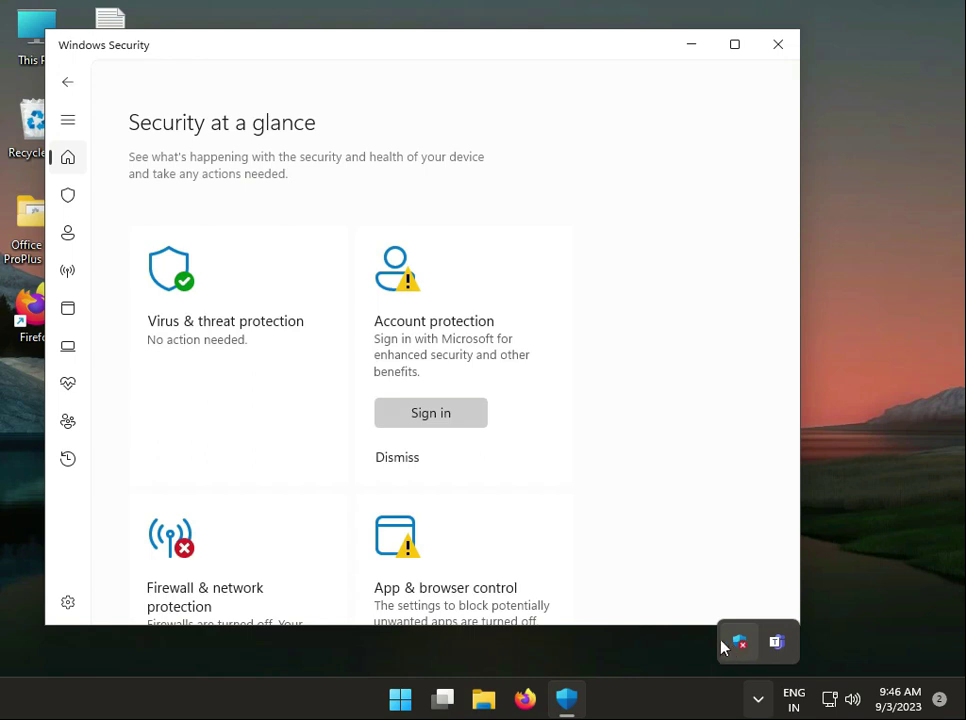
click(153, 287)
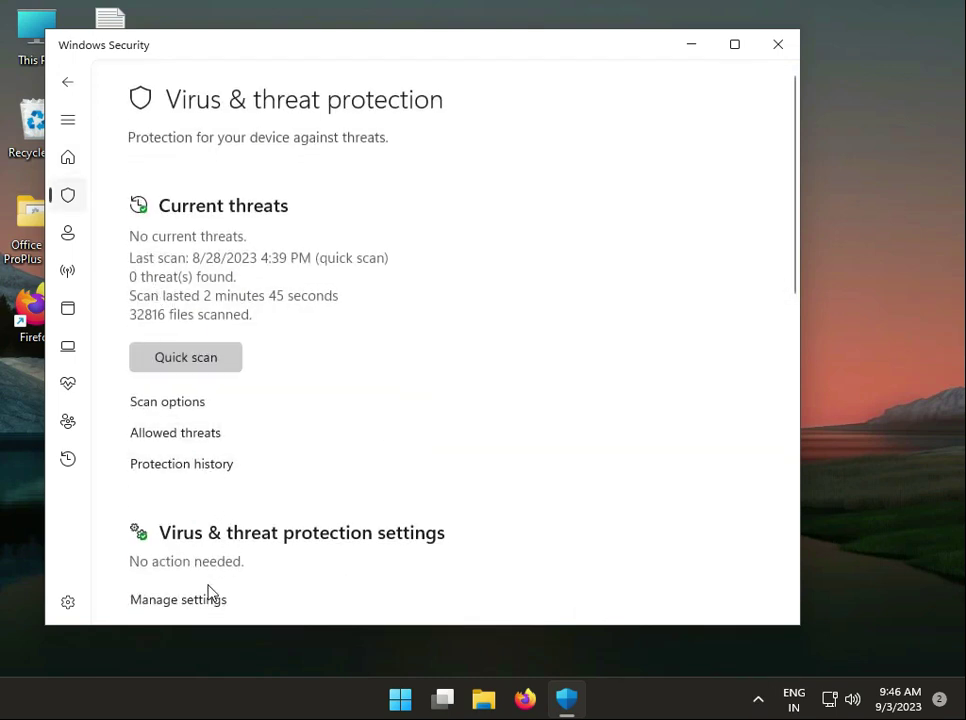
click(210, 600)
Step: Turn off real-time, cloud-delivered, automatic sample submission and tamper protection, then return Home
scroll(195, 520, down, 1)
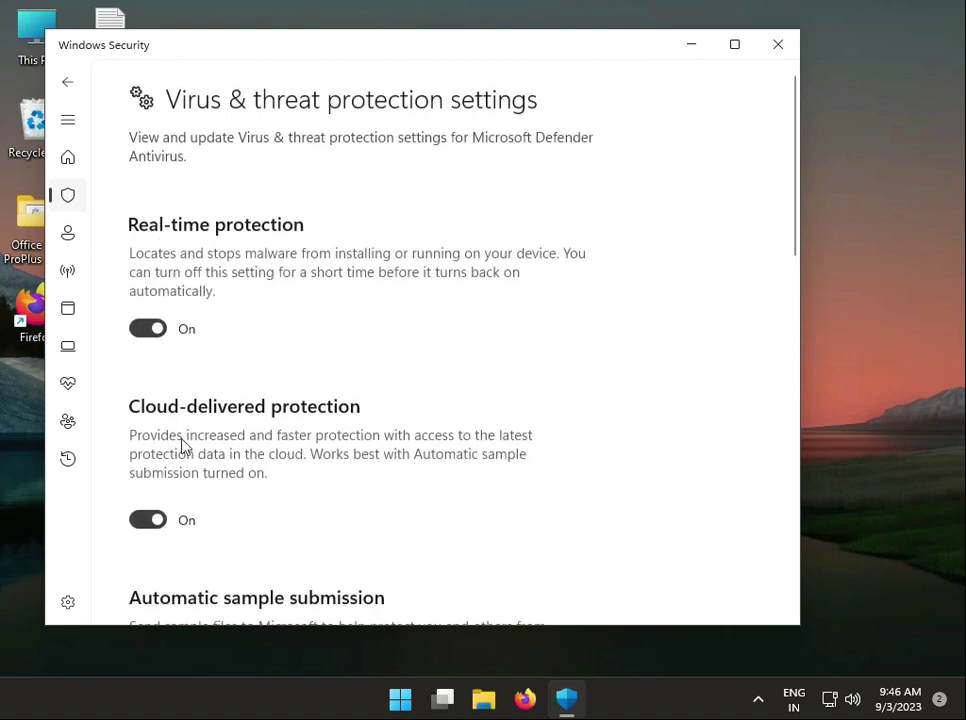
click(150, 322)
click(405, 495)
click(160, 550)
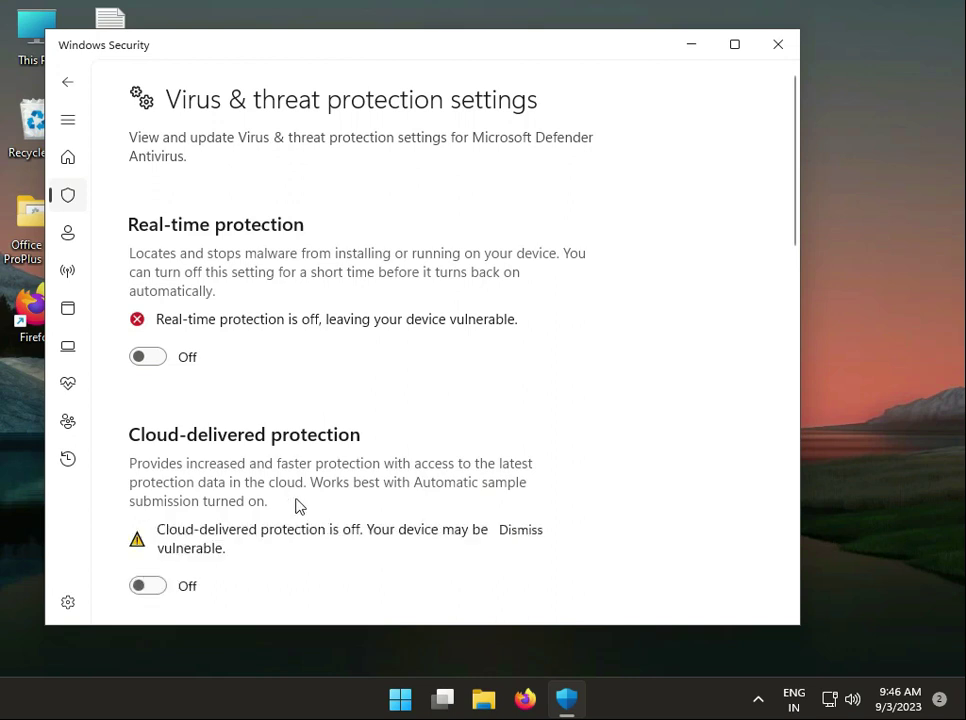
scroll(380, 510, down, 5)
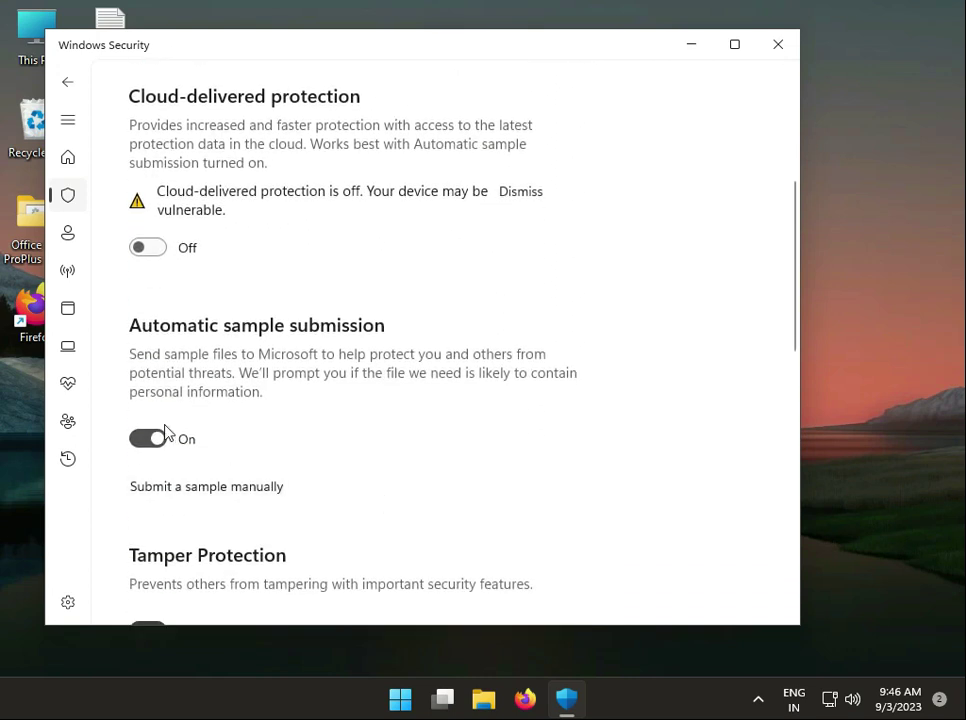
click(150, 449)
scroll(400, 455, down, 3)
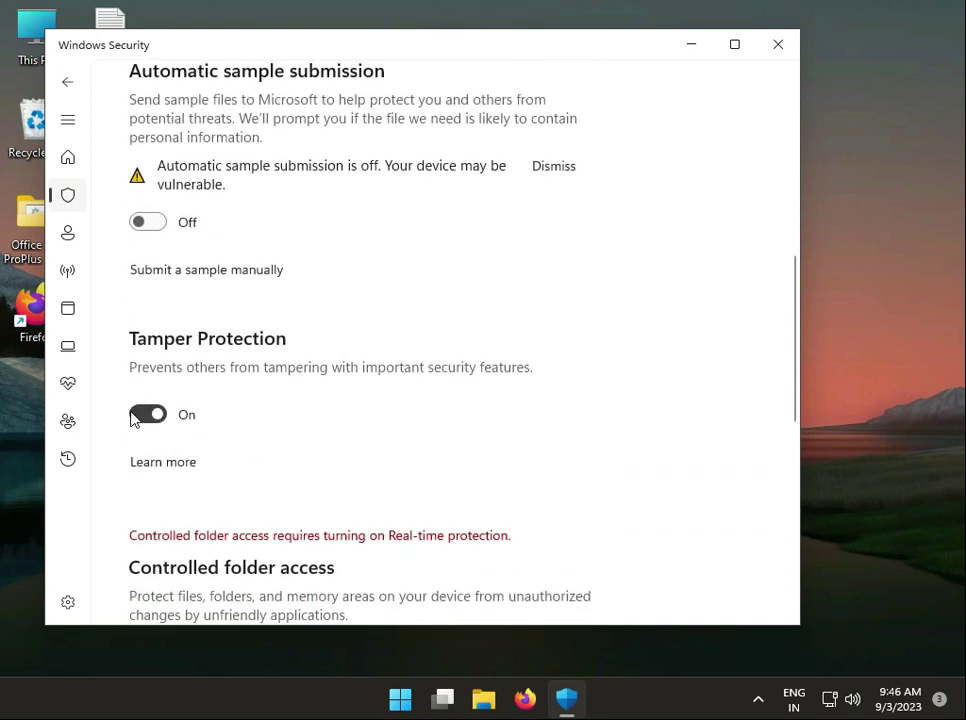
click(146, 415)
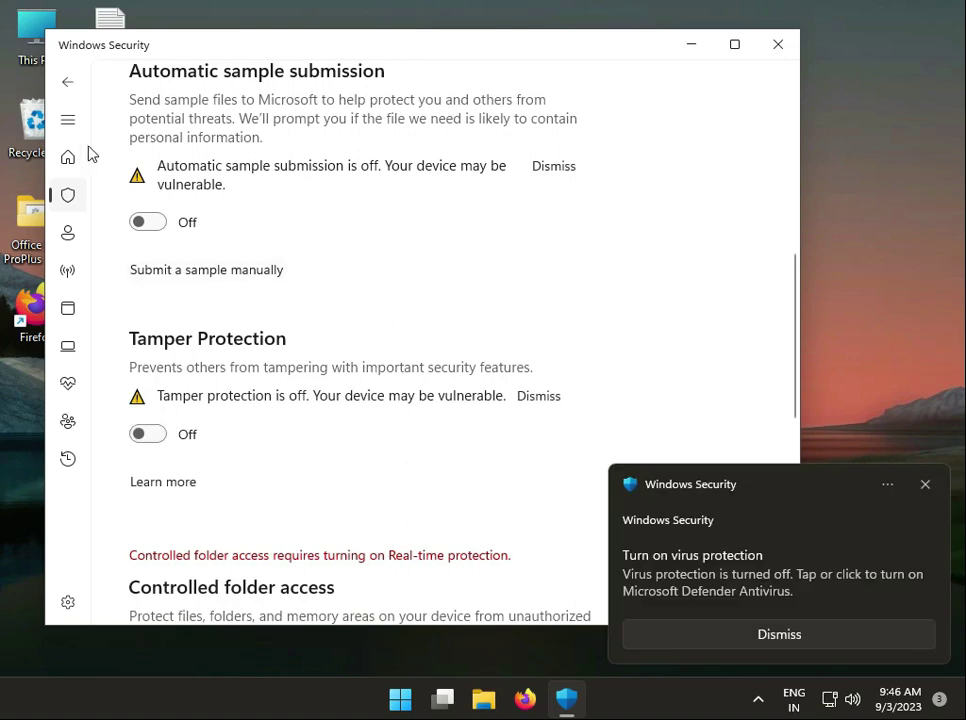
click(73, 167)
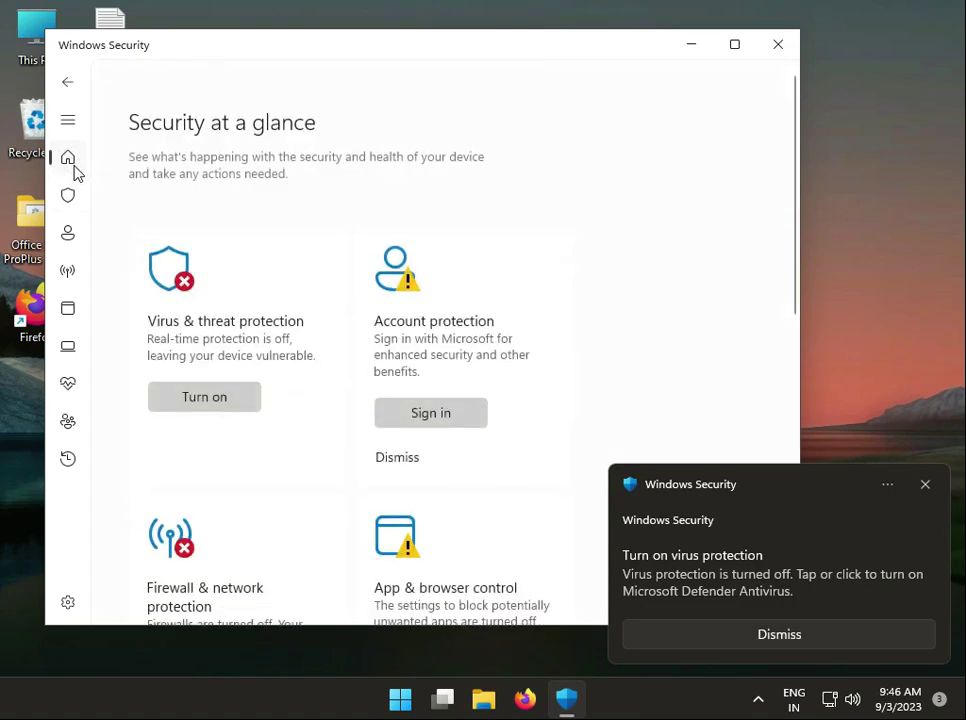
Step: Switch off Microsoft Defender Firewall for the Domain network, approving the UAC prompt
scroll(495, 370, down, 3)
scroll(226, 341, up, 2)
click(224, 338)
click(224, 433)
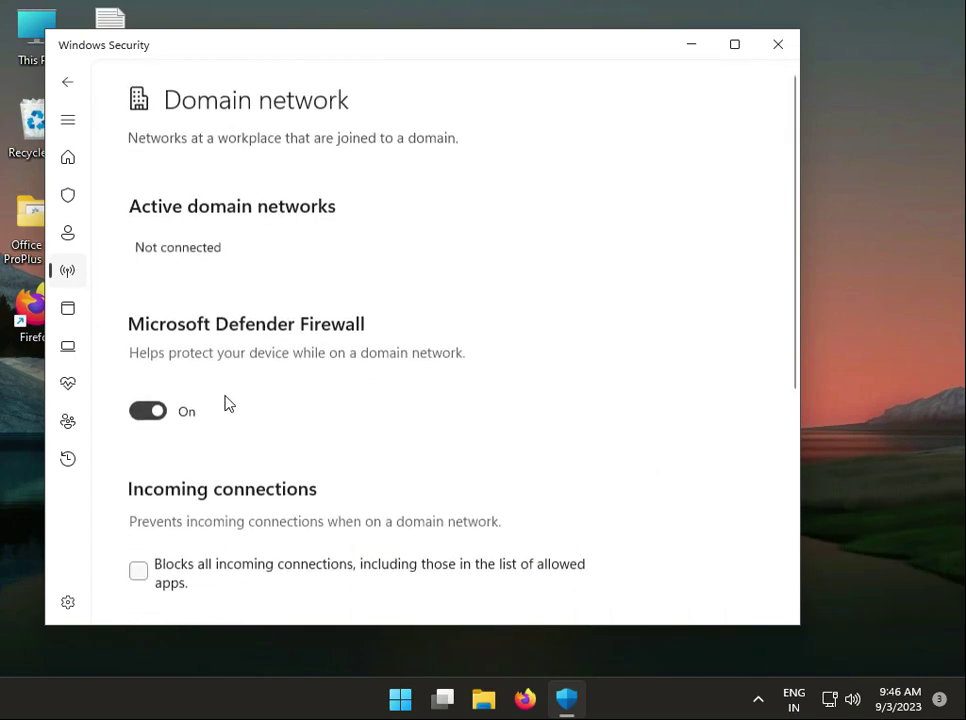
click(150, 410)
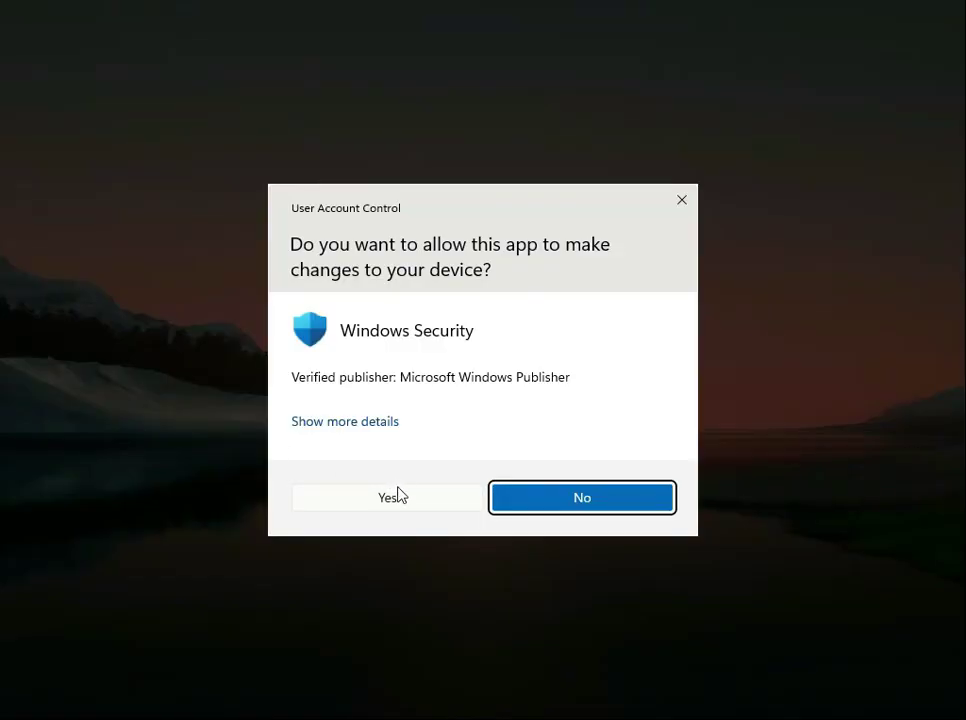
click(392, 498)
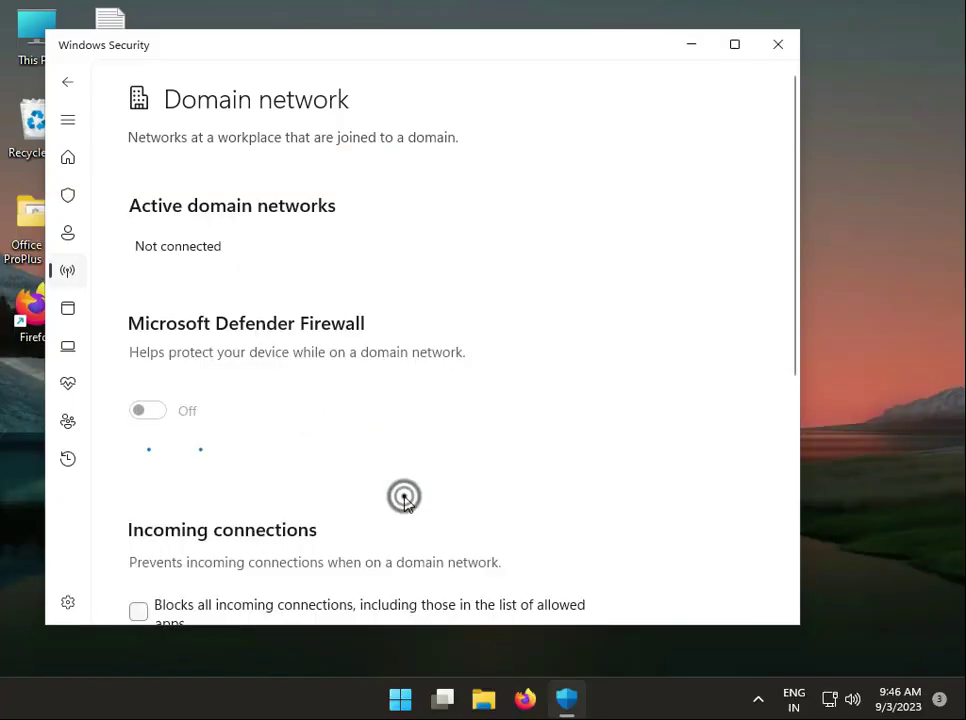
click(78, 82)
Step: Return to the Windows Security overview and maximize the window
scroll(425, 412, down, 1)
scroll(416, 414, down, 3)
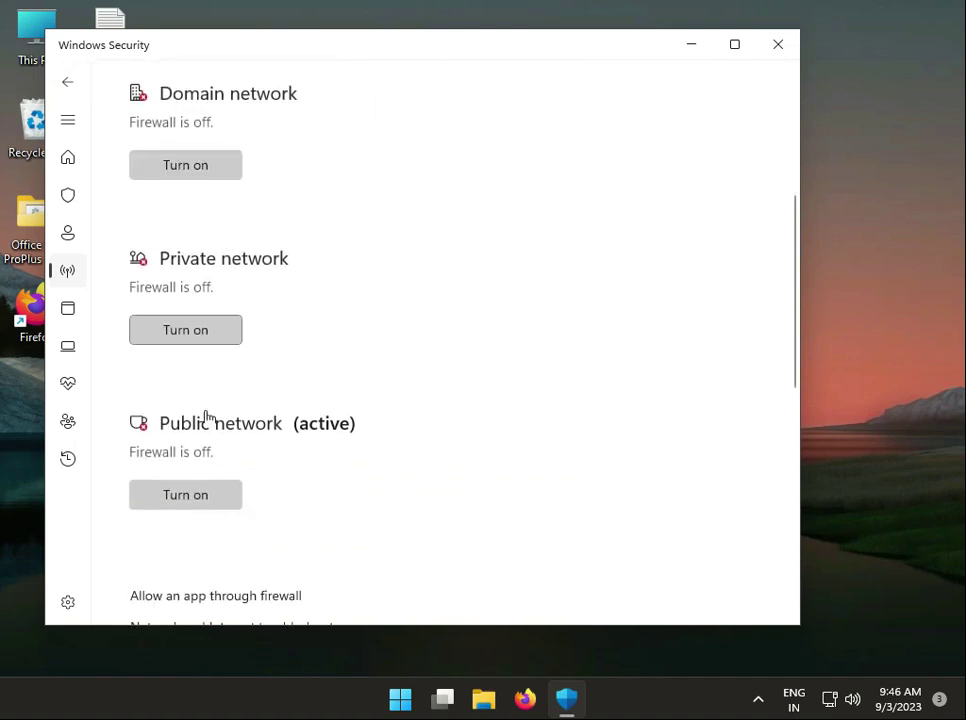
click(68, 148)
scroll(540, 410, down, 3)
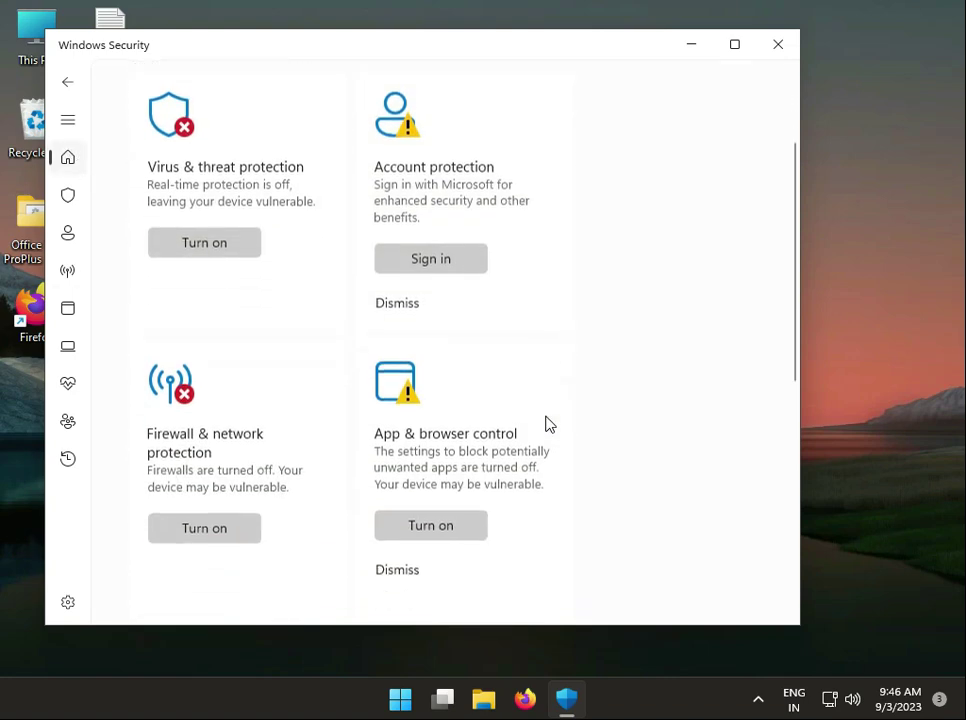
scroll(545, 425, down, 2)
scroll(358, 366, up, 2)
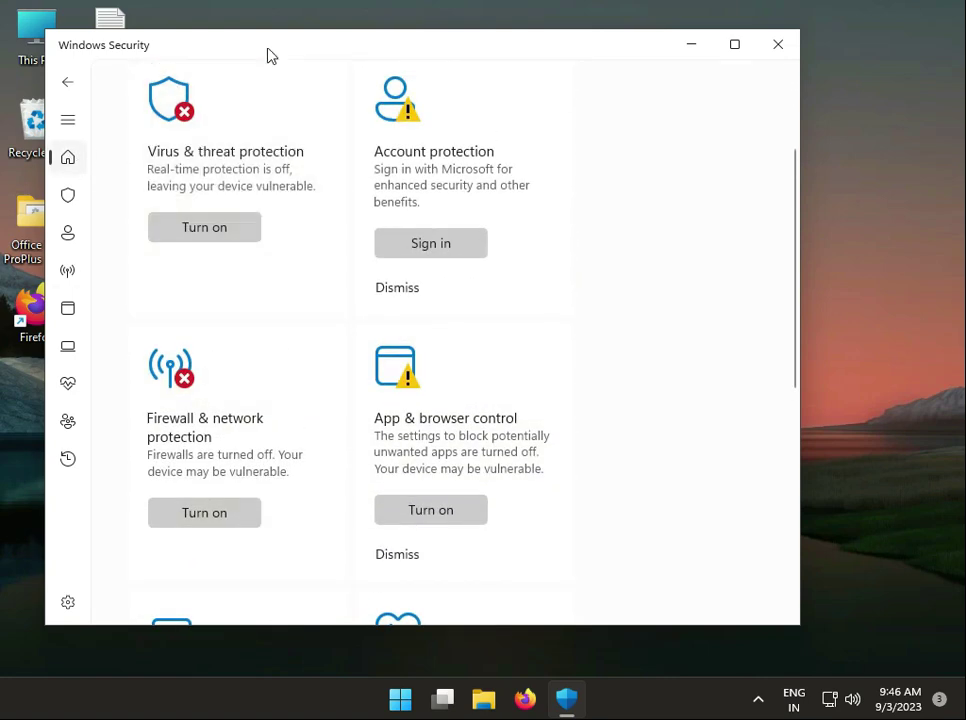
double_click(278, 47)
Step: Choose Microsoft Defender Antivirus (offline scan) in Scan options, then close Windows Security
click(197, 174)
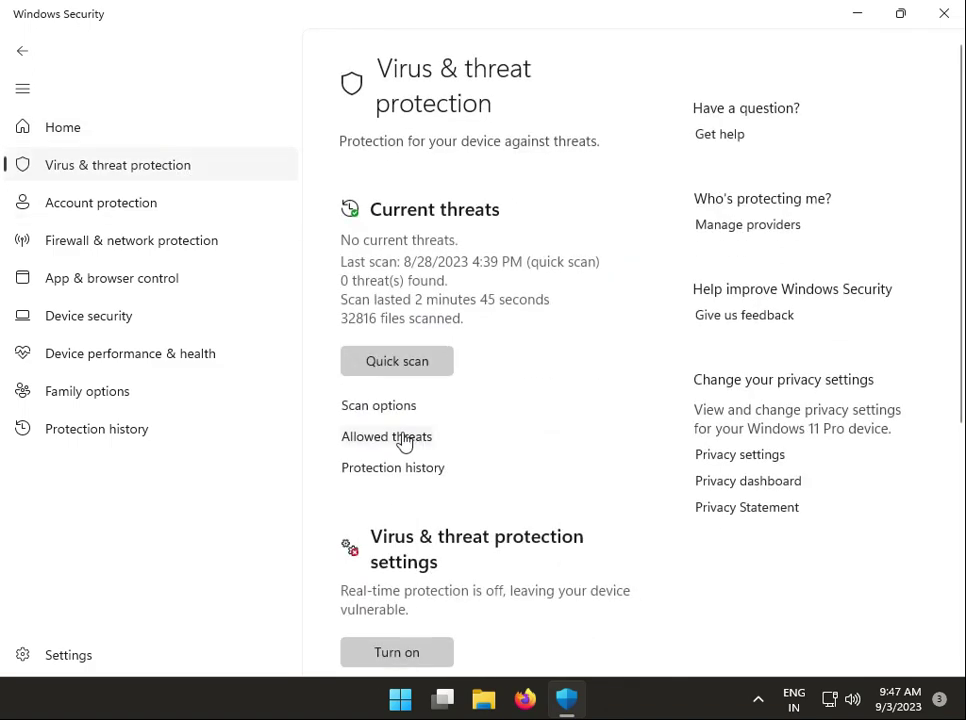
click(395, 410)
scroll(531, 443, down, 2)
scroll(531, 443, down, 2)
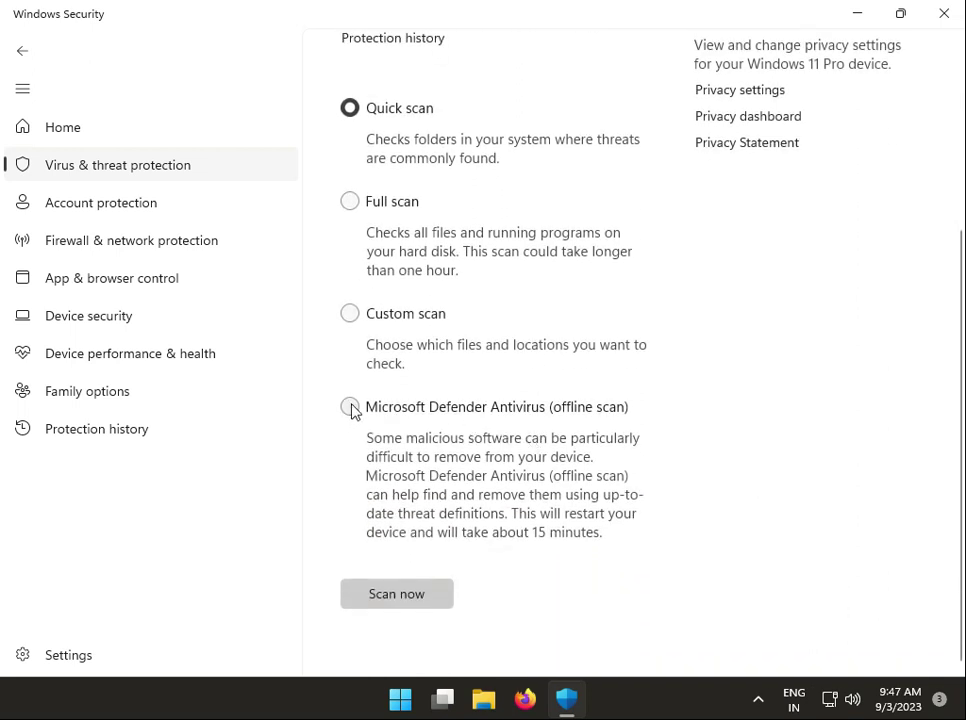
click(349, 406)
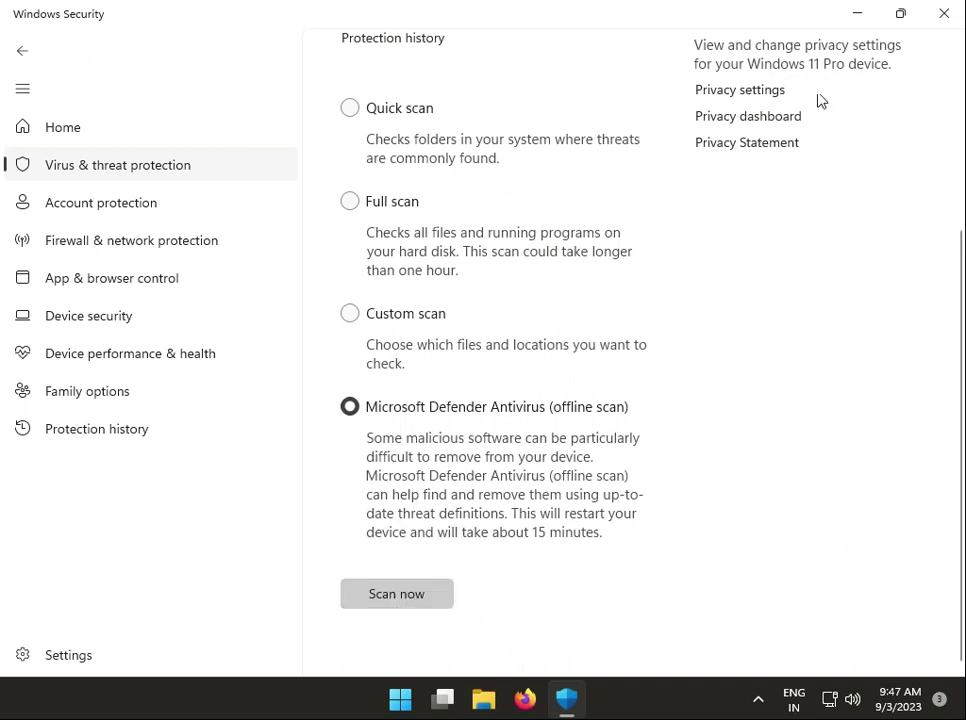
click(942, 14)
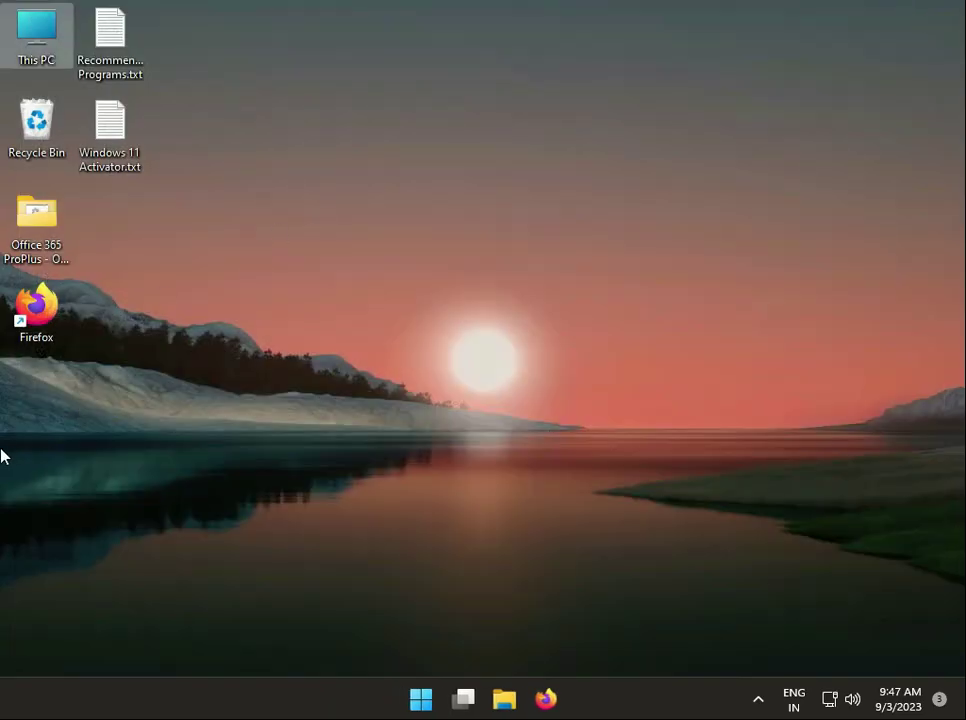
Step: Show This PC's drives in File Explorer, then launch Firefox
click(420, 698)
click(147, 375)
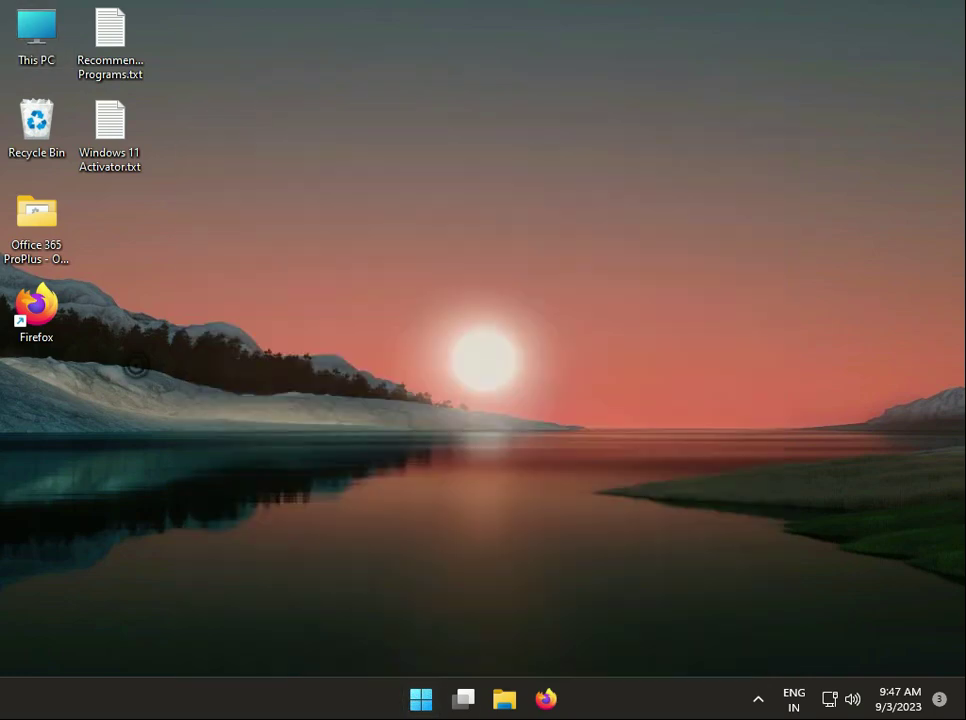
click(505, 700)
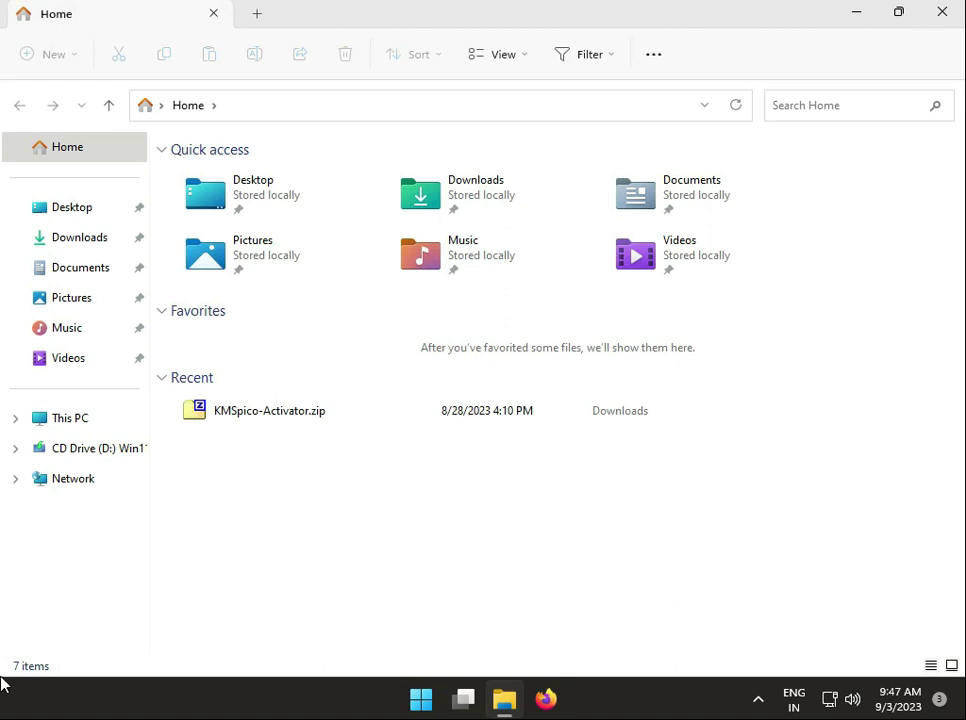
click(86, 410)
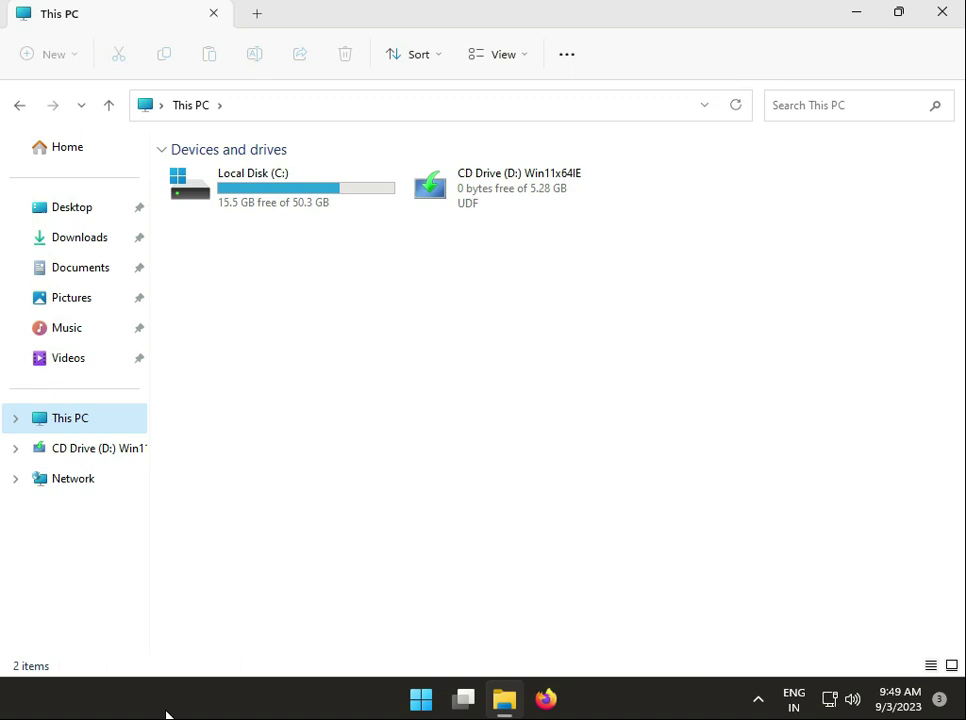
click(546, 699)
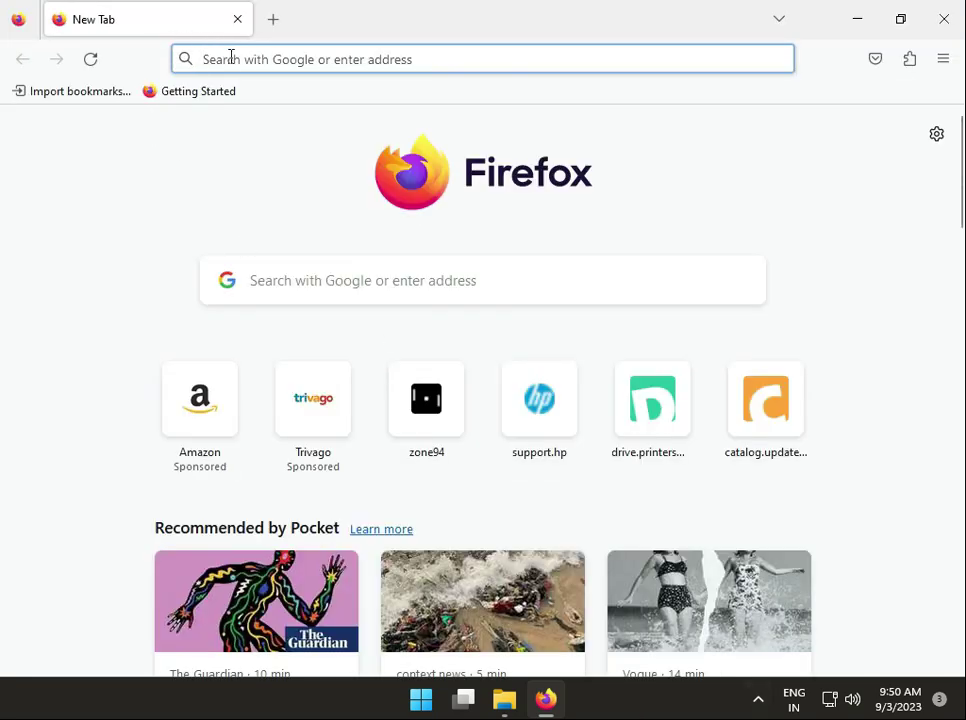
Step: Enter 'windows 10 media' as a search in the Firefox address bar
click(230, 68)
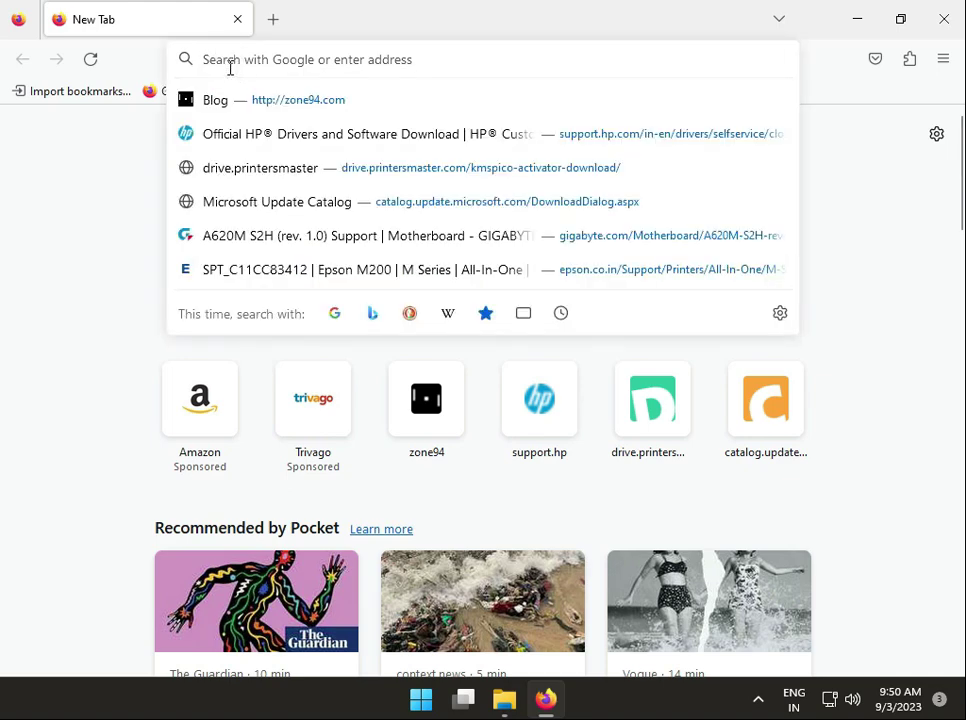
text(w)
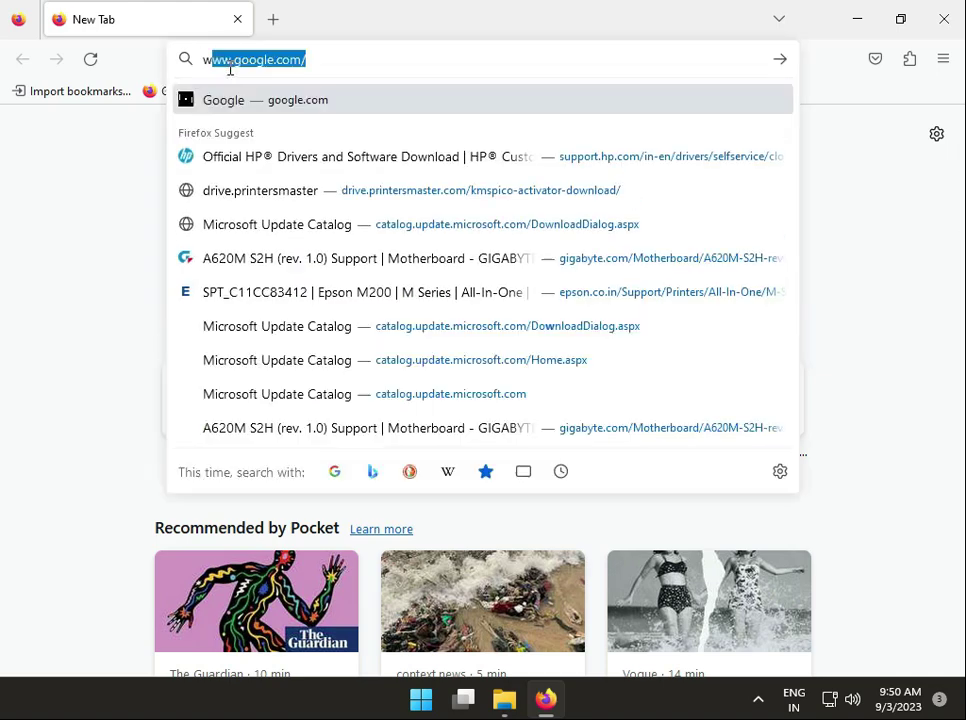
text(indows 1)
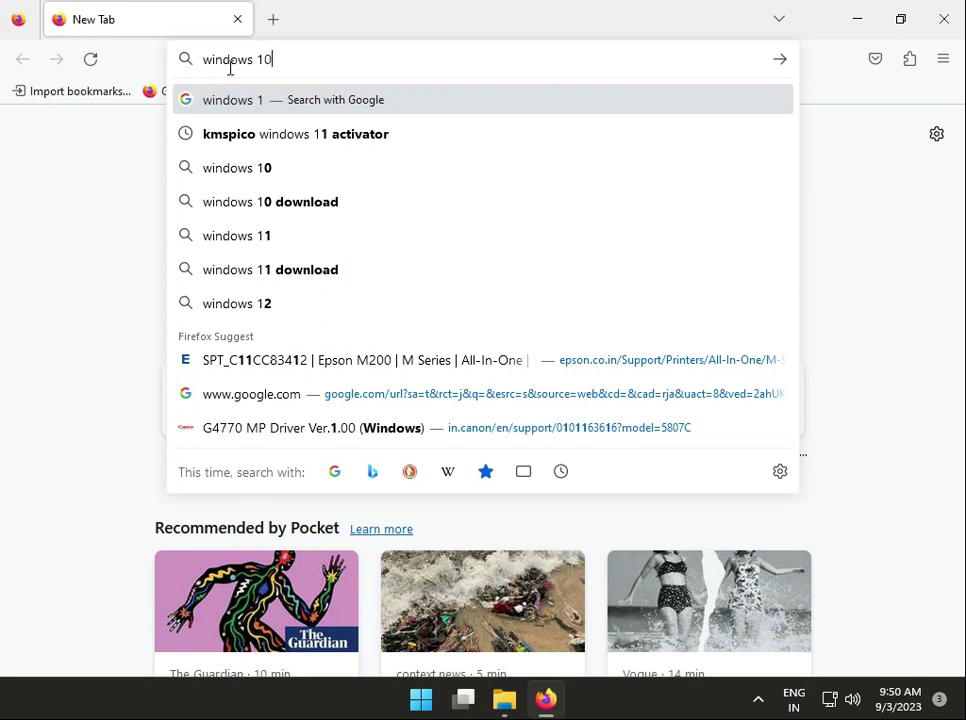
text(0 )
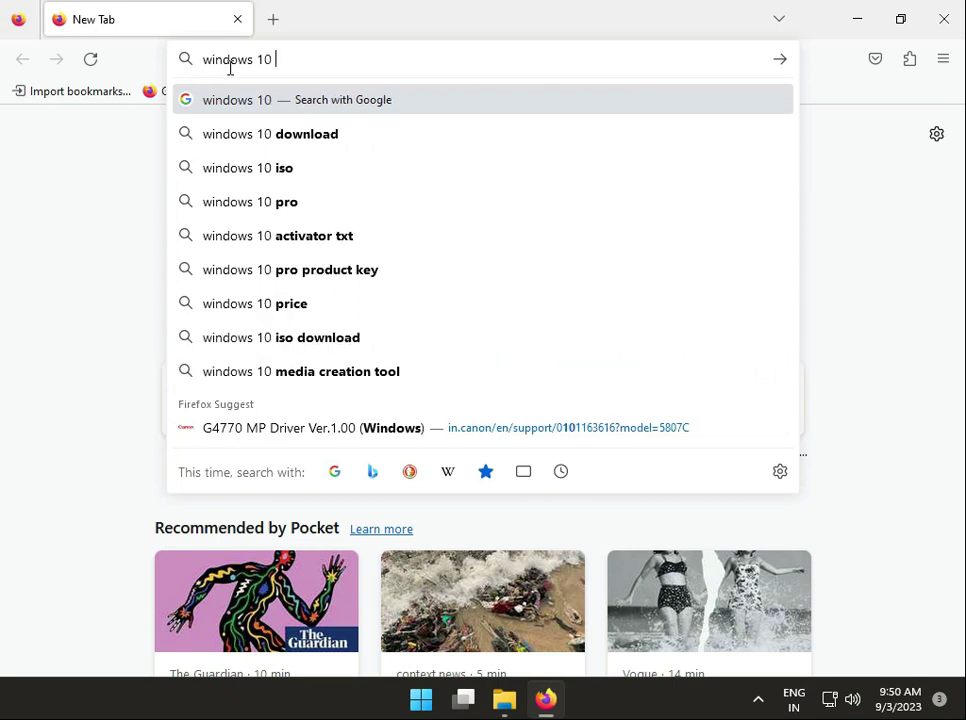
text(media)
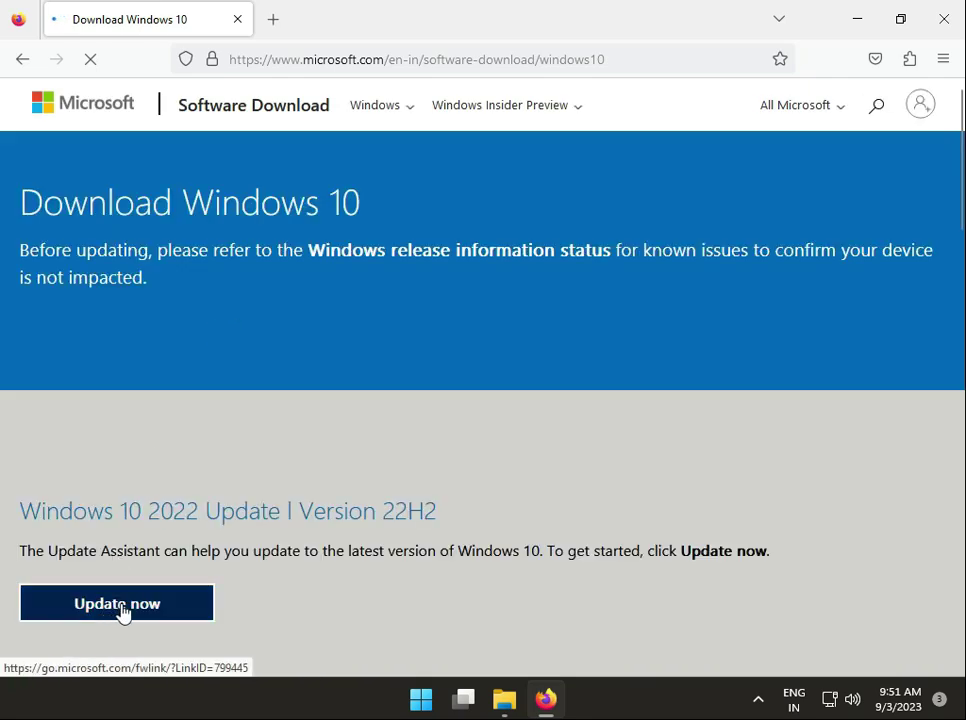
Step: Download and run the Windows 10 Update Assistant (Windows10Upgrade9252.exe), dismissing its UAC prompt
scroll(198, 598, down, 3)
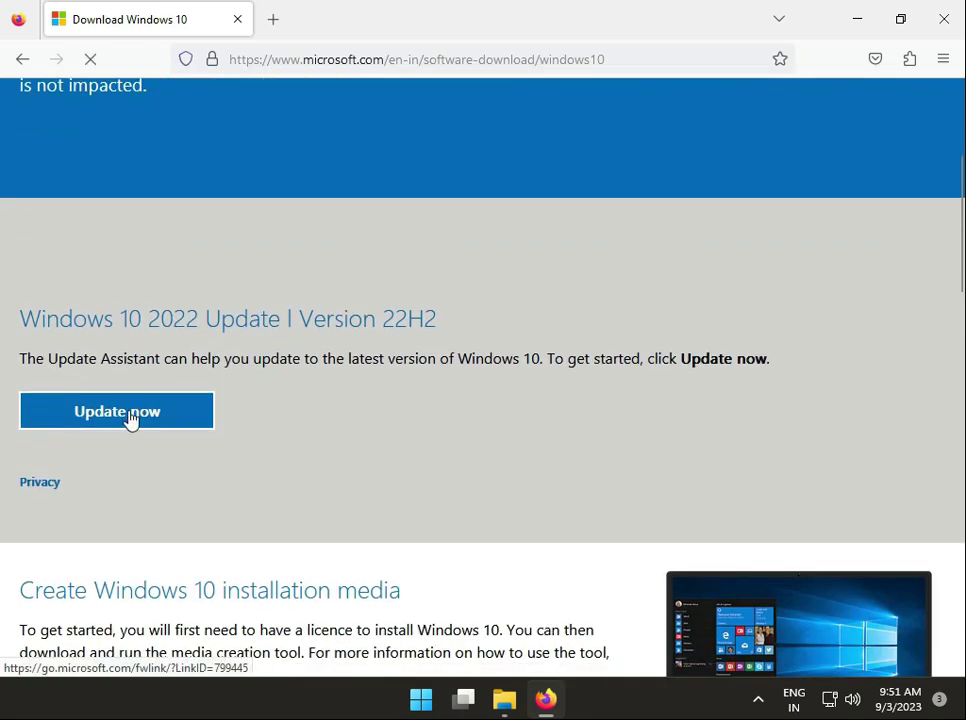
scroll(332, 481, down, 5)
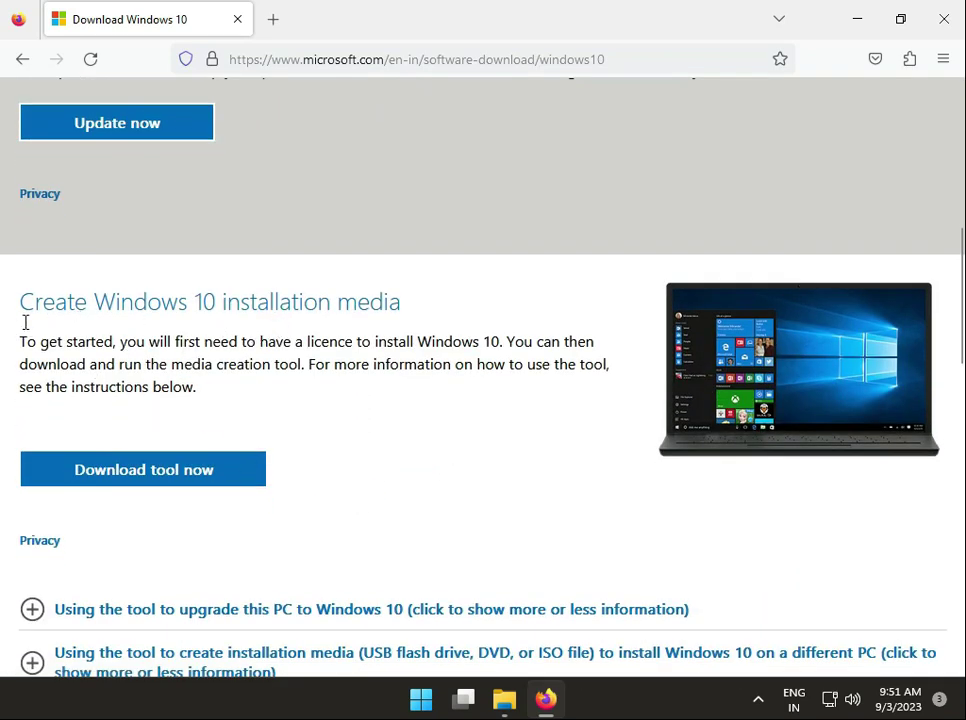
scroll(298, 455, down, 2)
scroll(298, 455, up, 5)
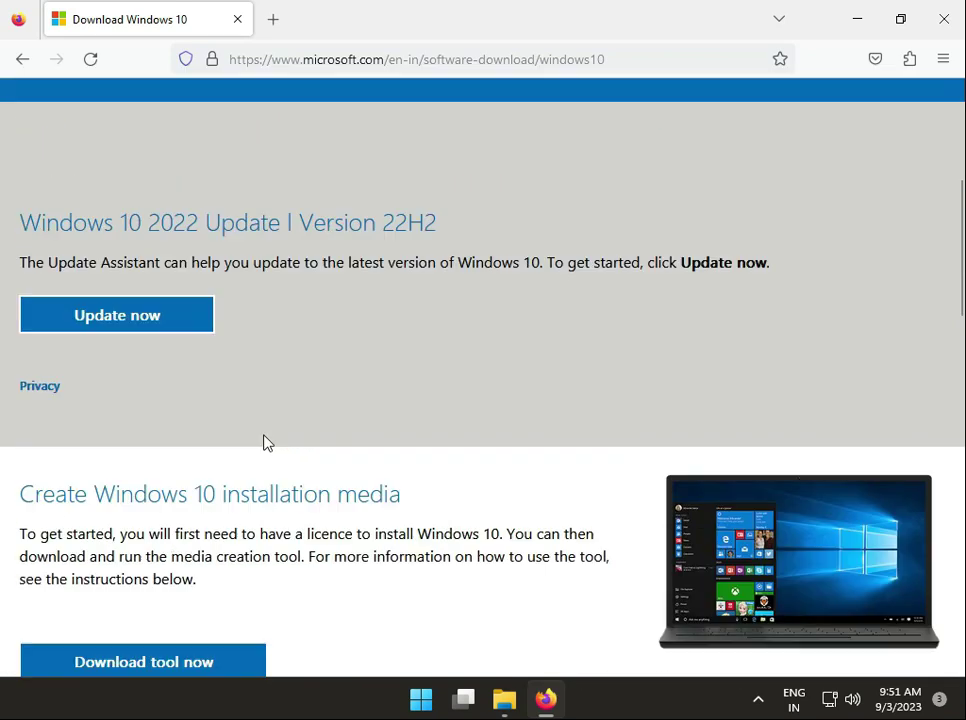
click(140, 326)
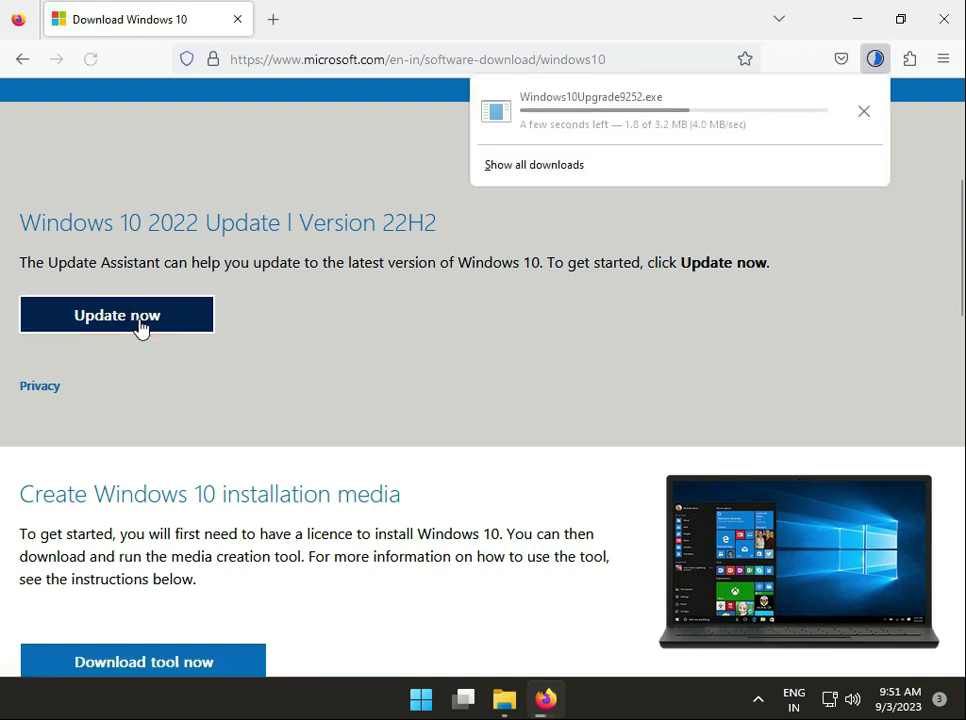
click(620, 104)
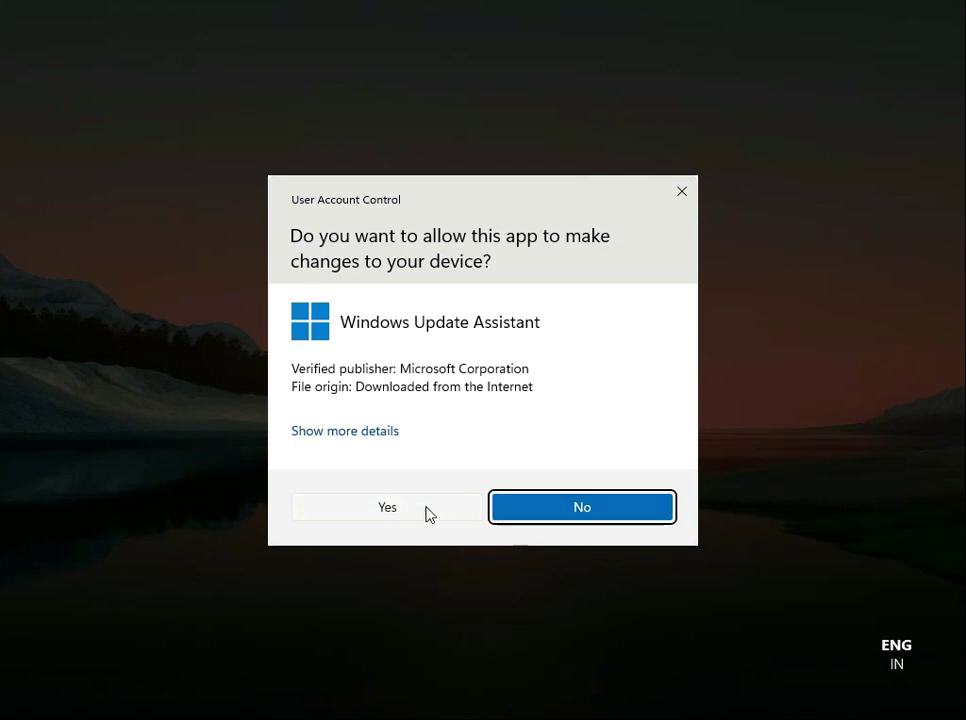
click(682, 190)
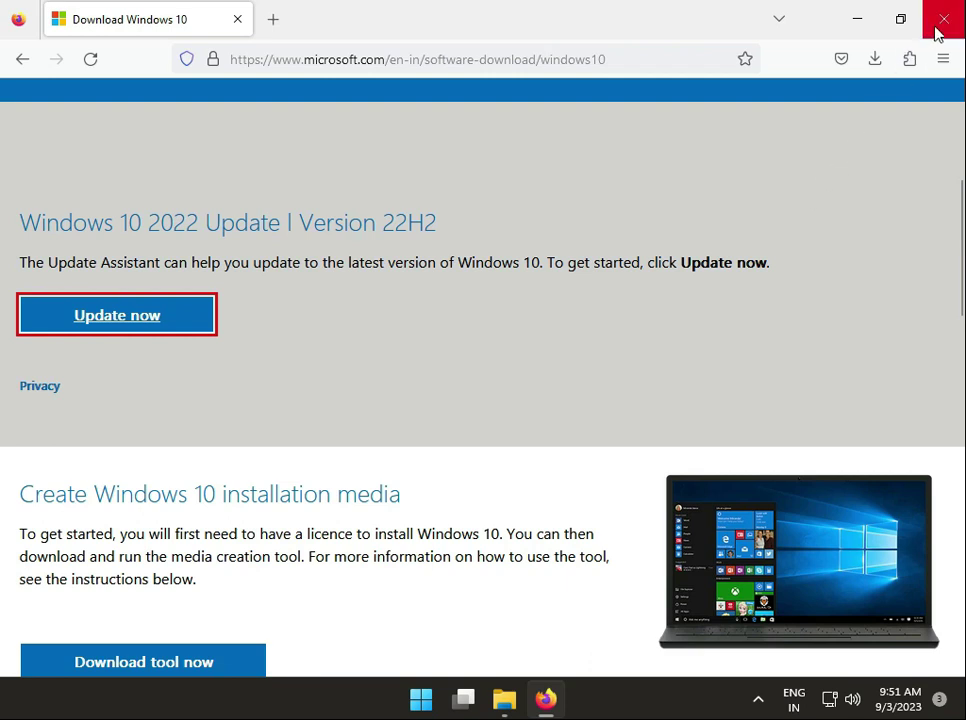
Step: Download and run MediaCreationTool22H2.exe, then close Firefox and the This PC window
scroll(119, 565, down, 2)
click(179, 566)
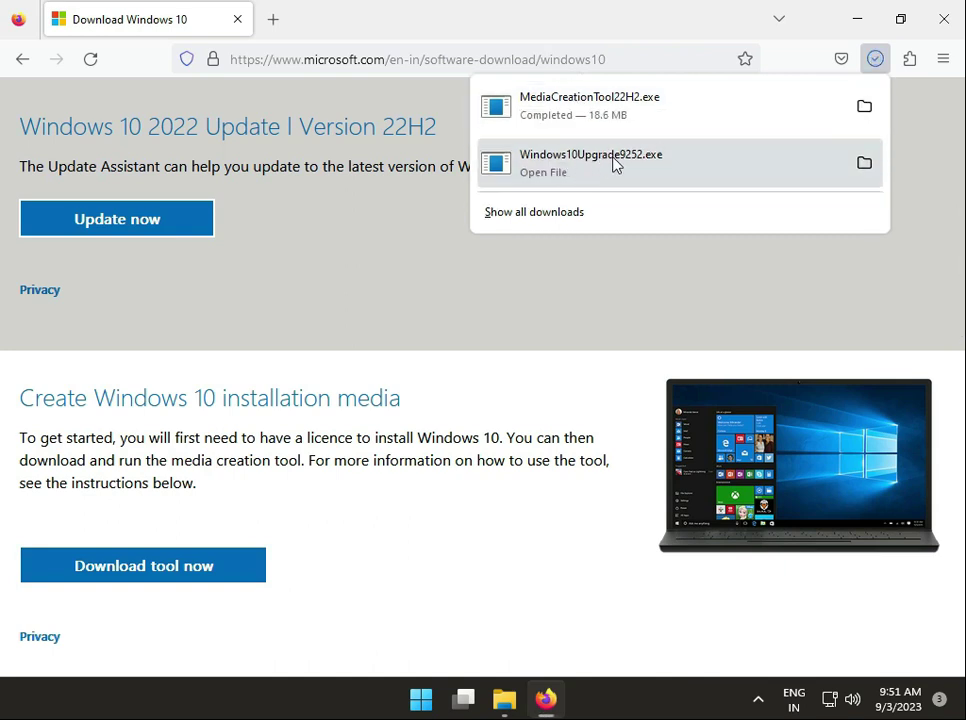
click(561, 104)
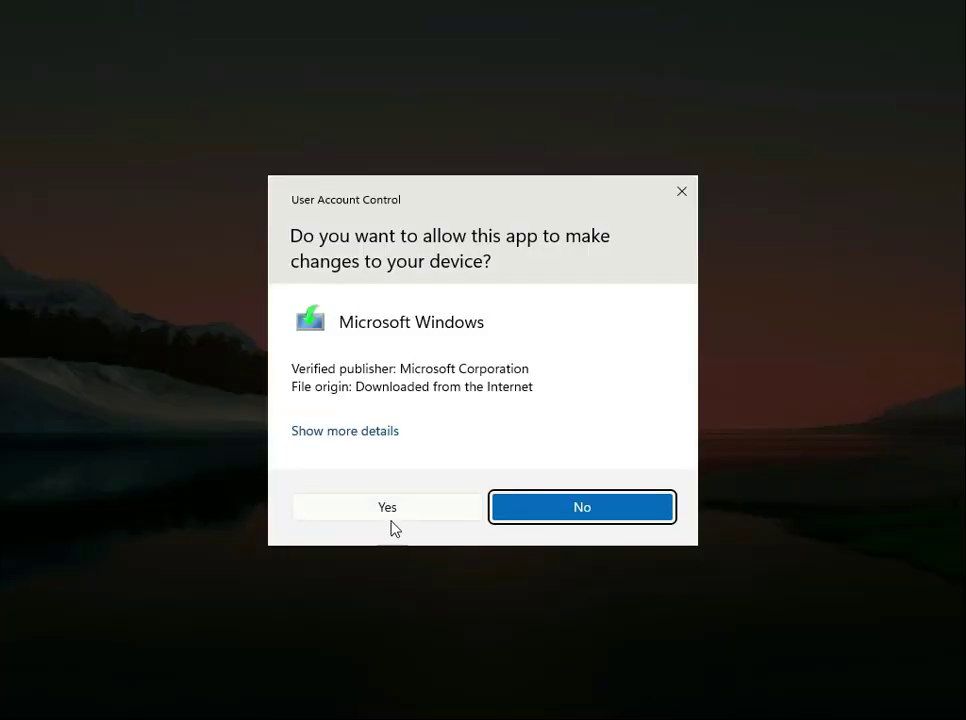
click(400, 507)
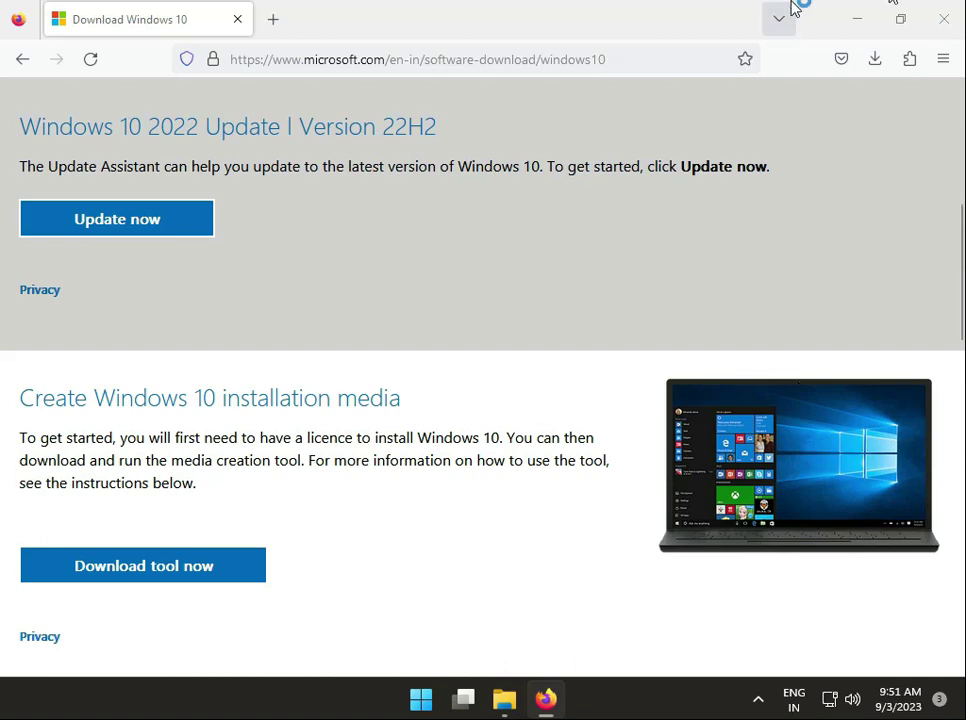
click(942, 18)
click(940, 20)
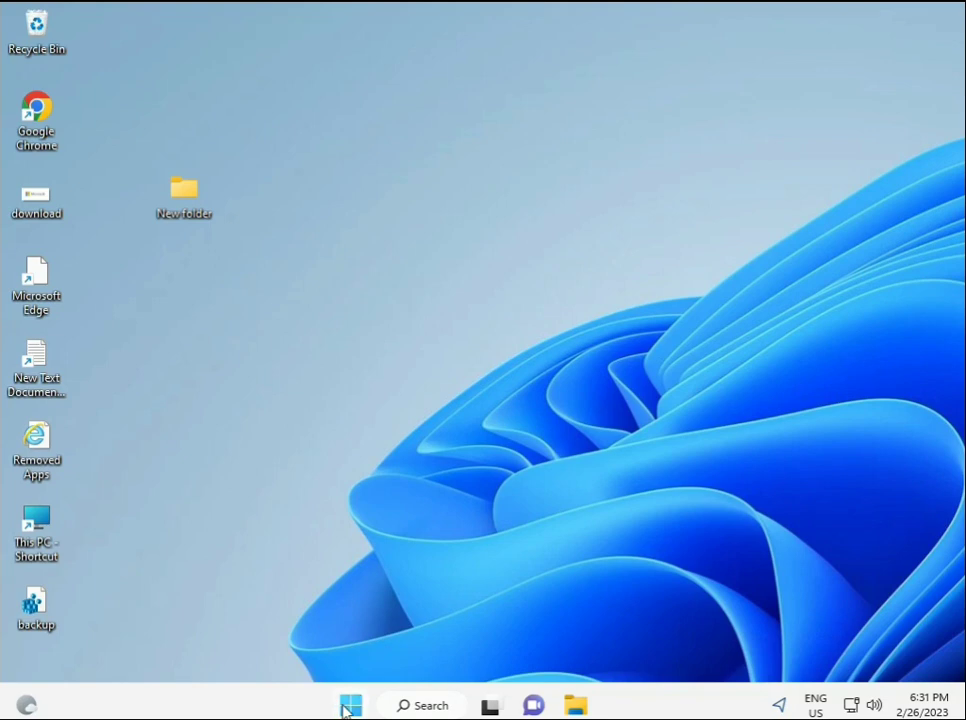
Step: Search Start for cmd and launch Command Prompt as administrator with Ctrl+Shift+Enter
click(351, 705)
click(393, 707)
text(cmd)
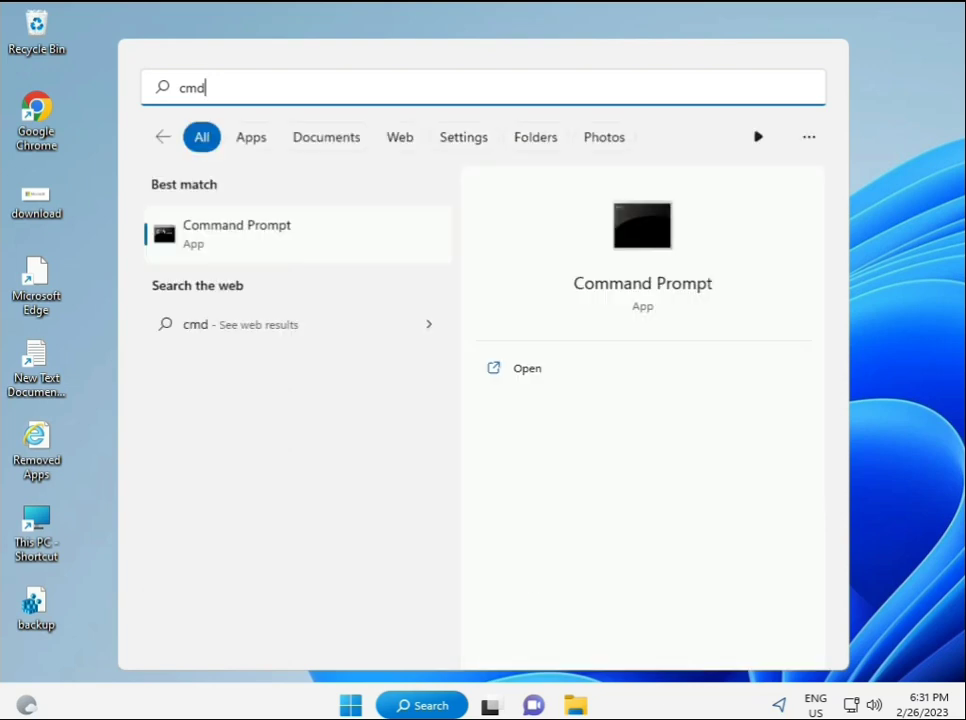
click(213, 235)
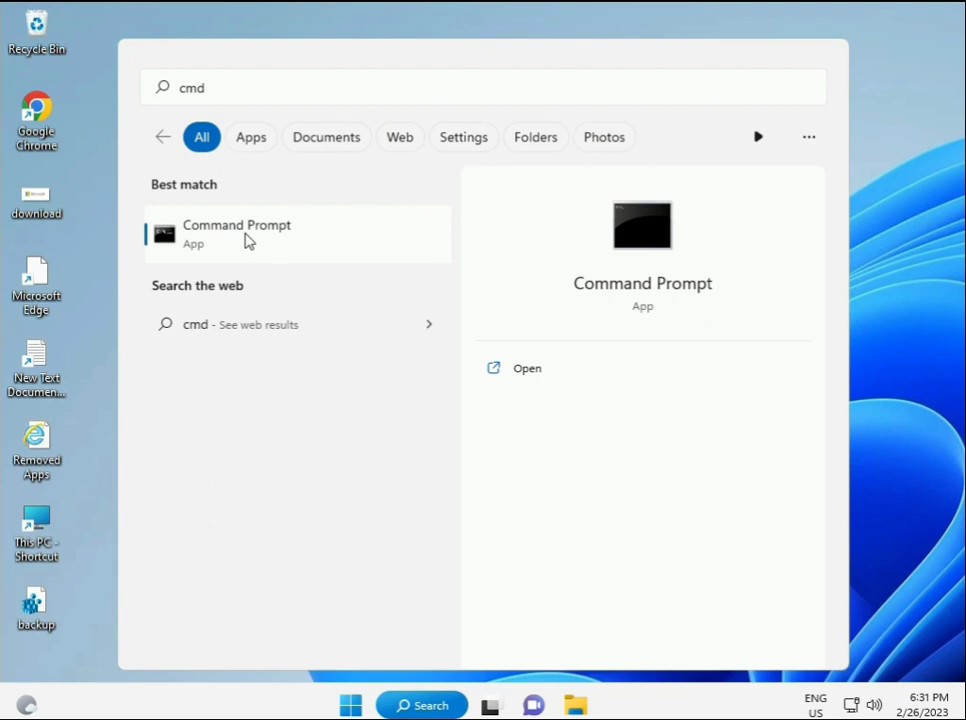
right_click(247, 240)
key(Escape)
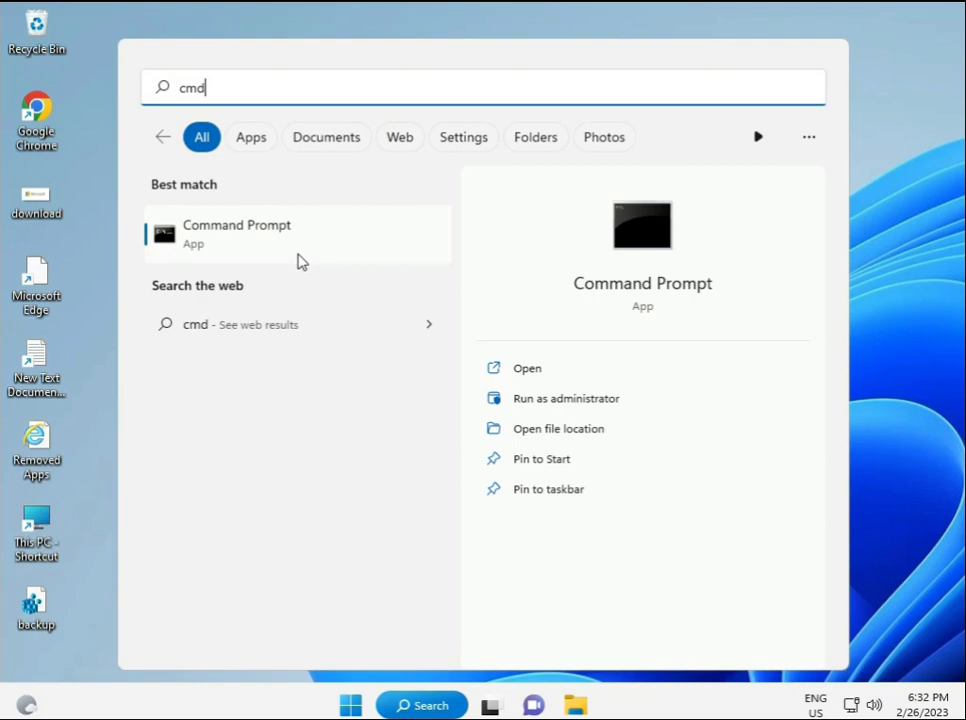
key(ctrl+shift+Return)
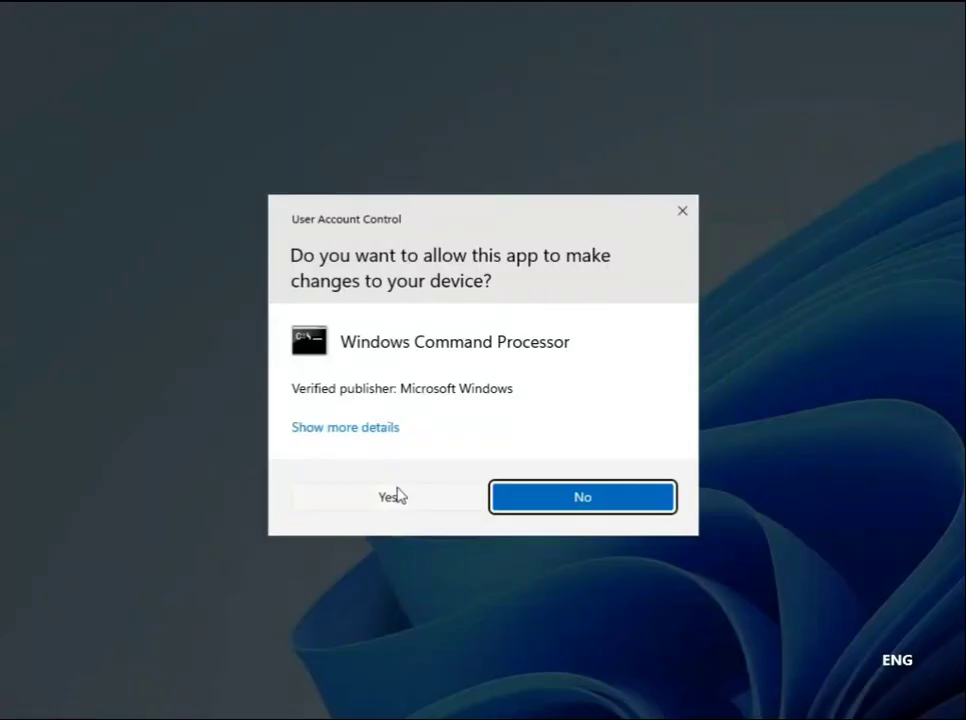
Step: Approve the elevation prompt and run sfc /scannow in the administrator Command Prompt
click(397, 495)
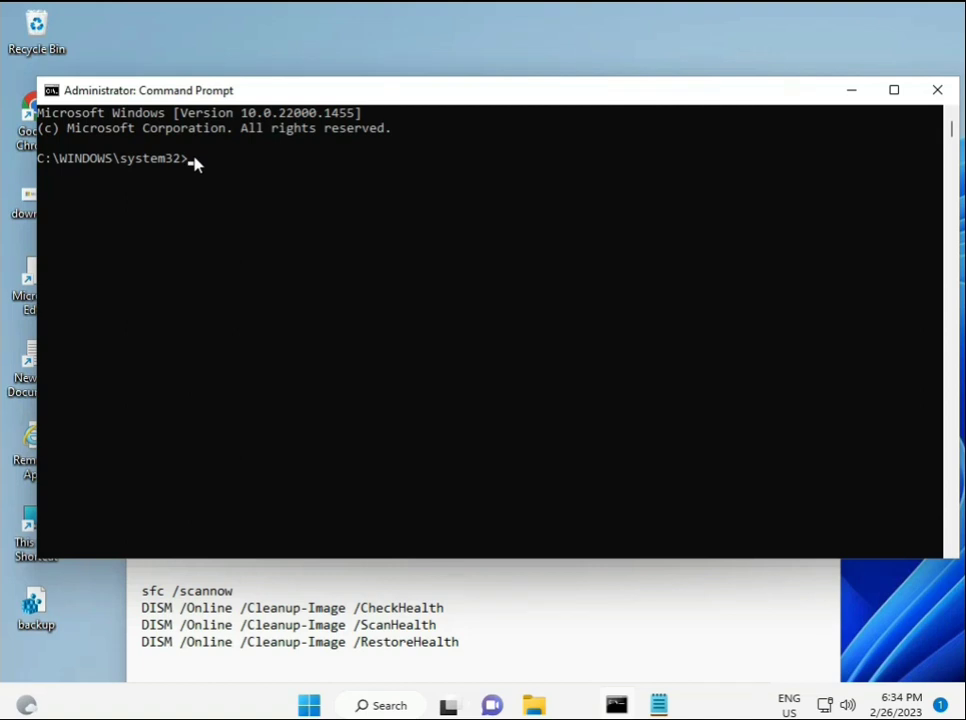
click(250, 214)
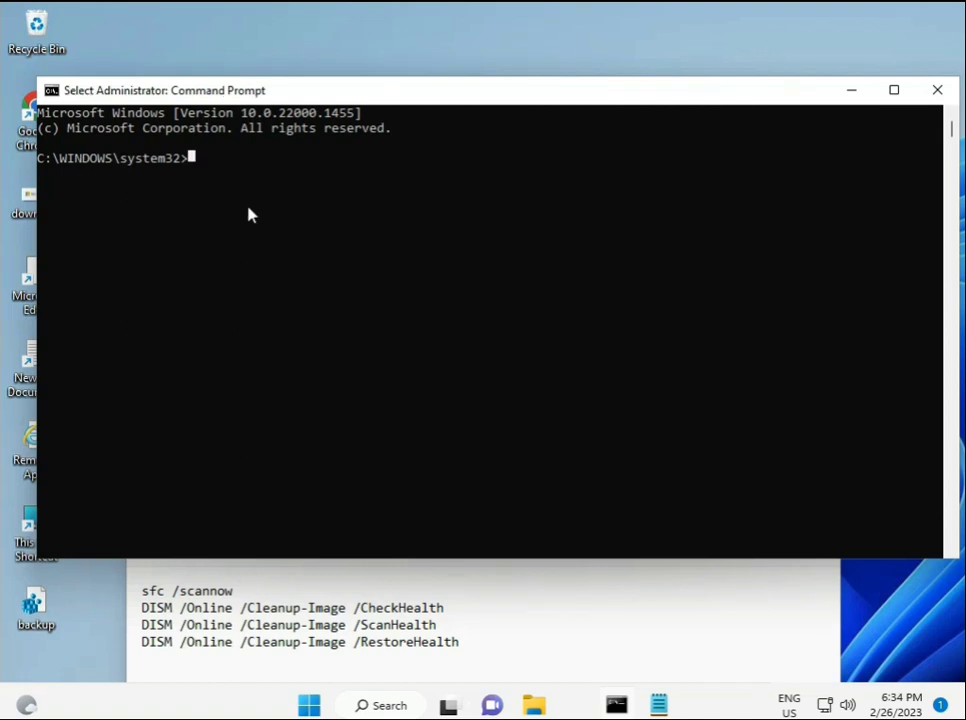
text(sca)
key(BackSpace)
key(BackSpace)
key(BackSpace)
text(sfc )
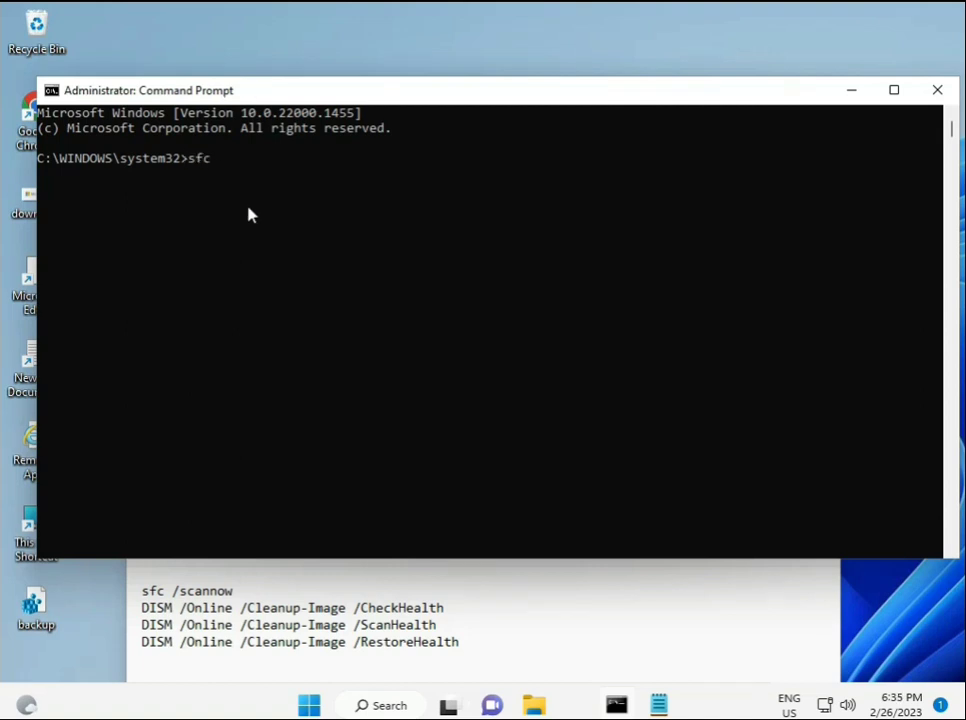
text(/scannow)
key(Return)
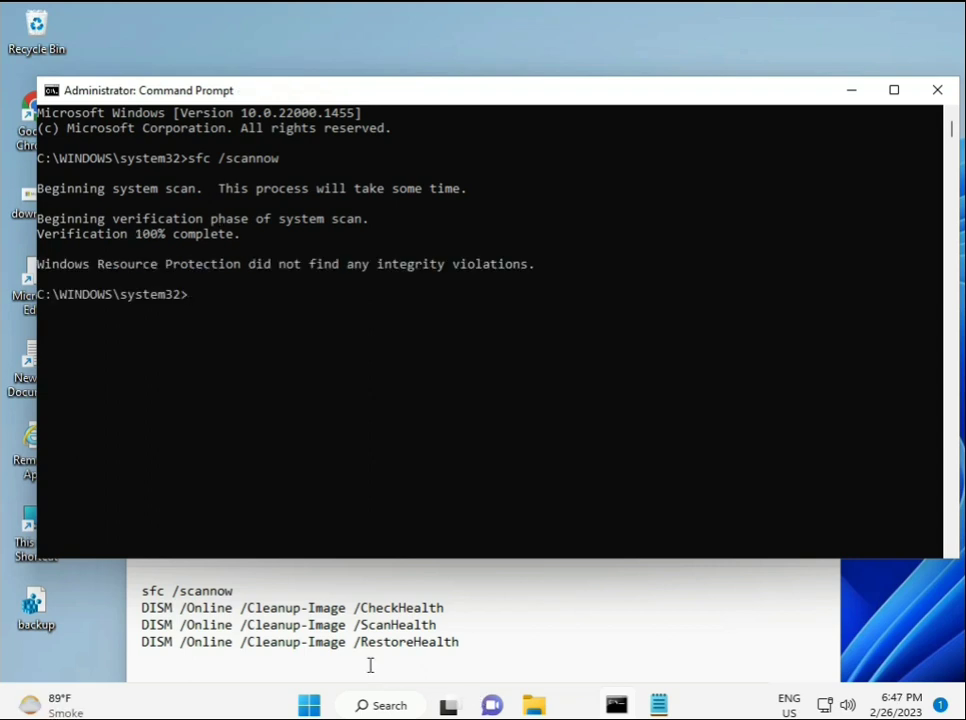
Step: Copy DISM /Online /Cleanup-Image /CheckHealth from Notepad into Command Prompt and run it
drag(143, 607, 452, 608)
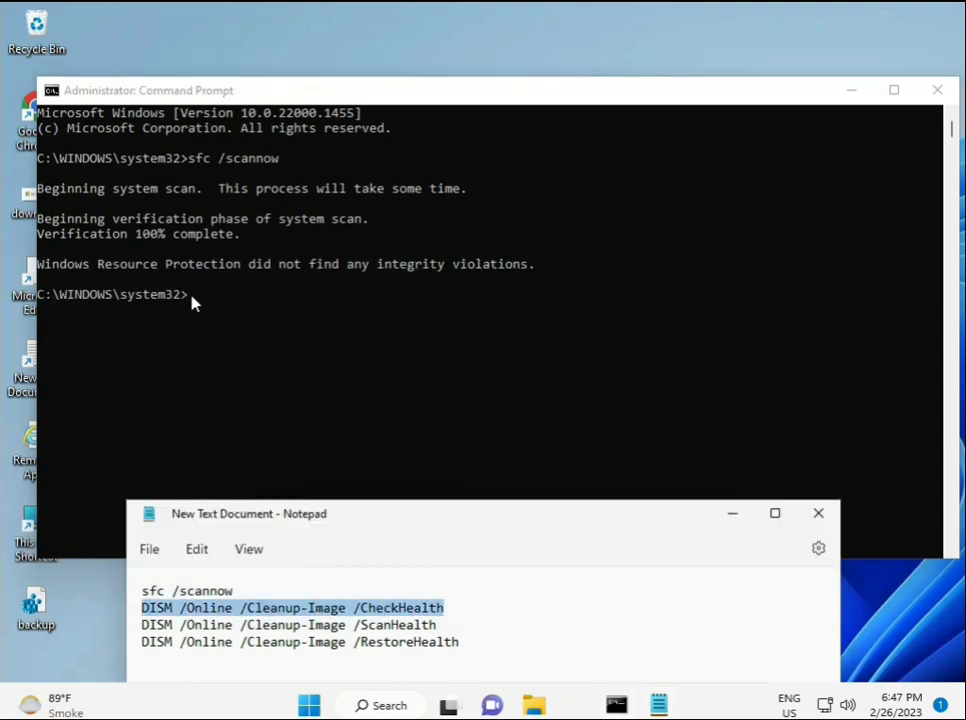
right_click(254, 608)
click(292, 318)
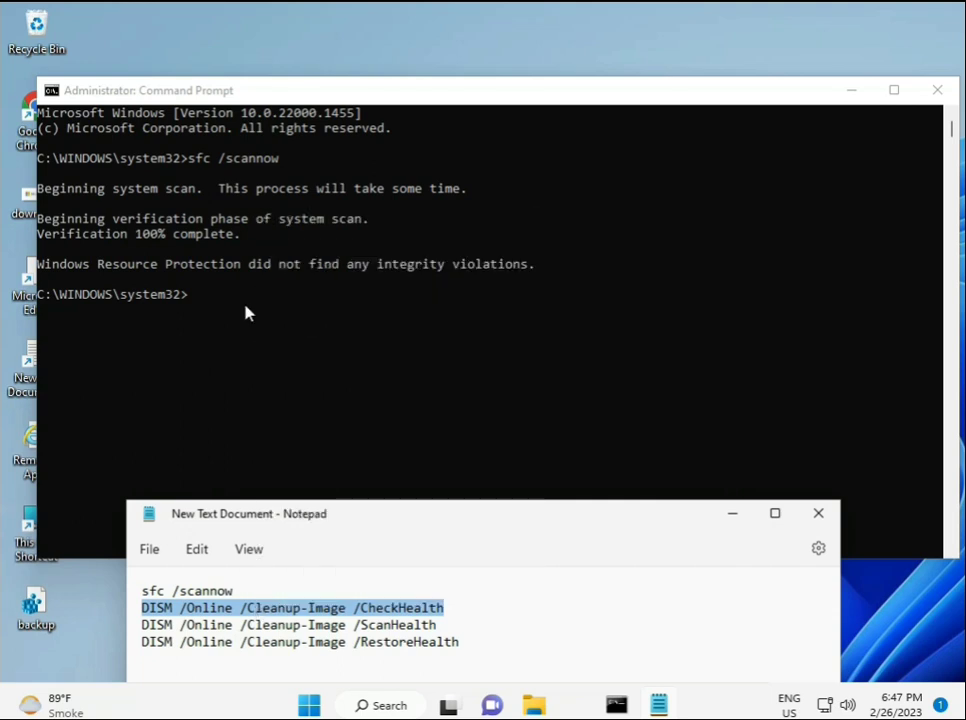
click(192, 301)
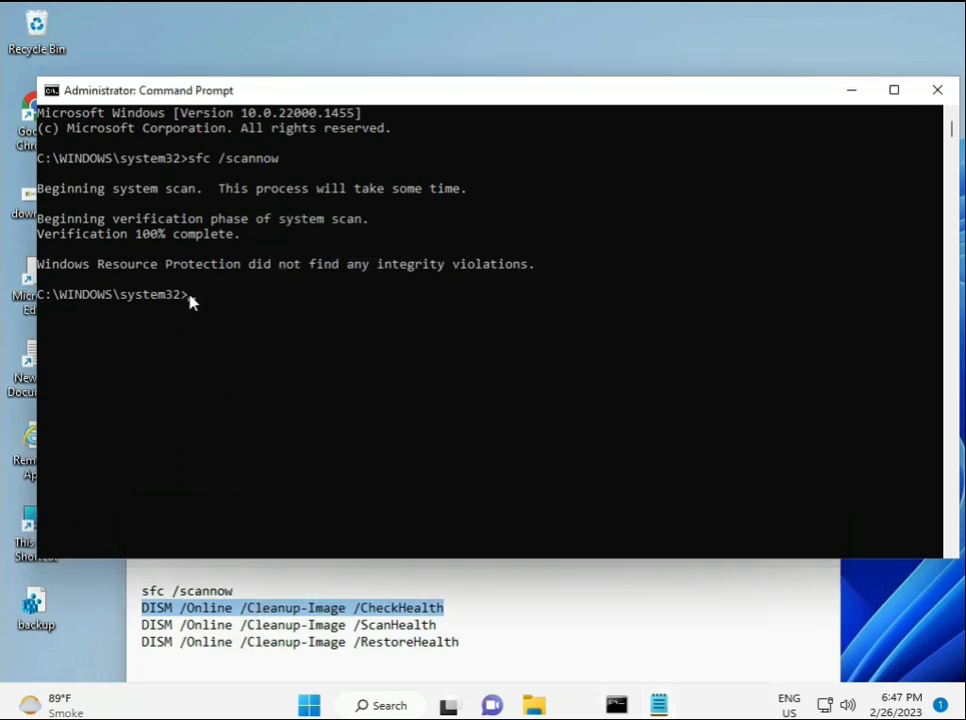
right_click(77, 93)
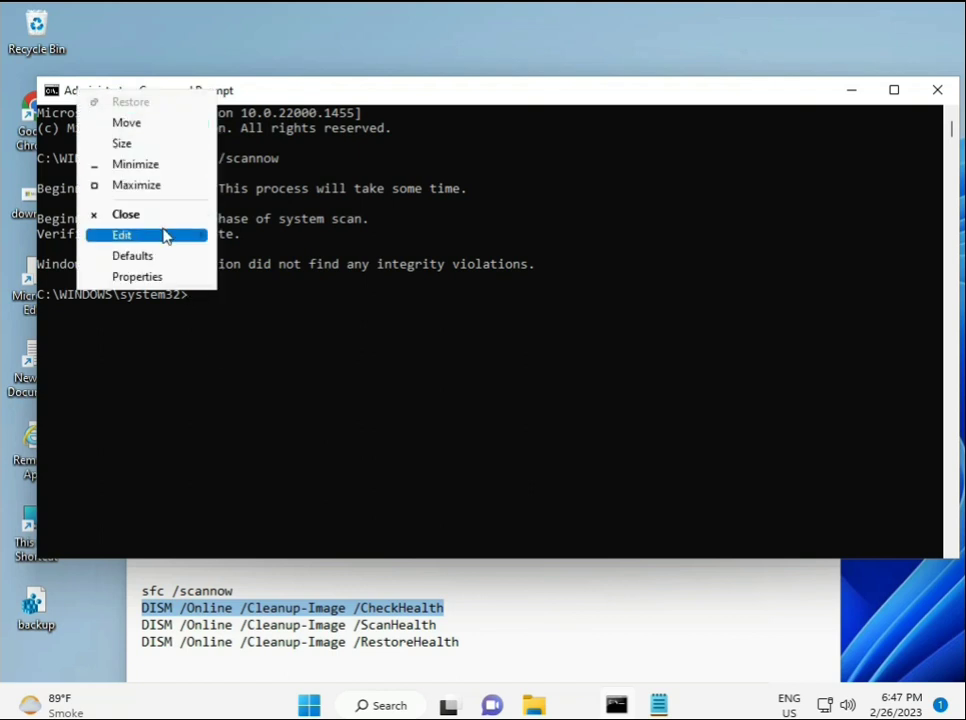
click(256, 278)
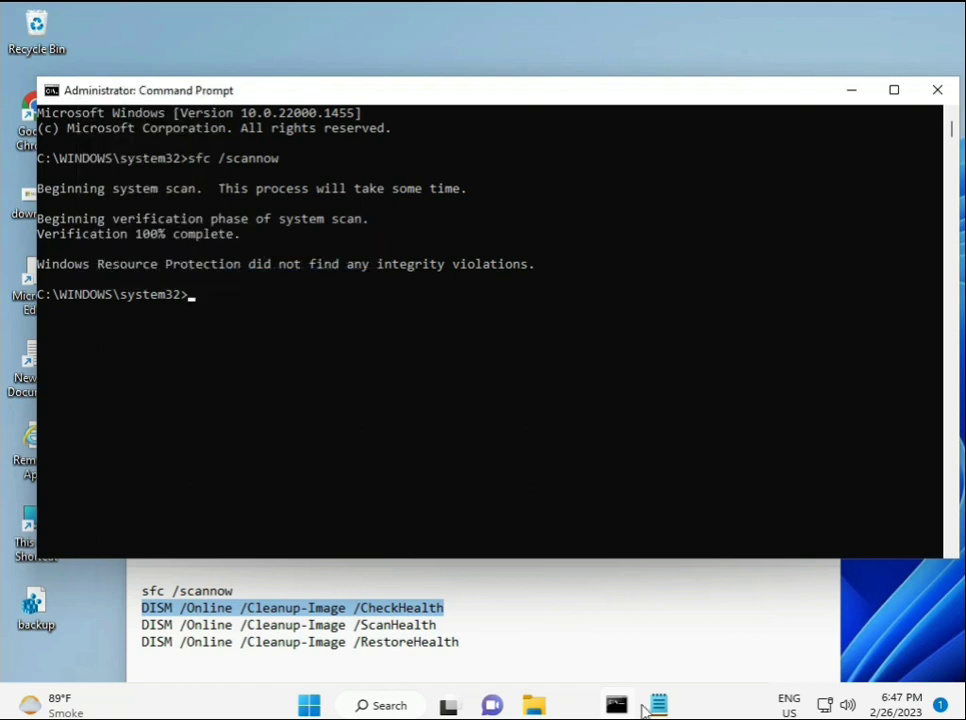
click(190, 302)
key(Return)
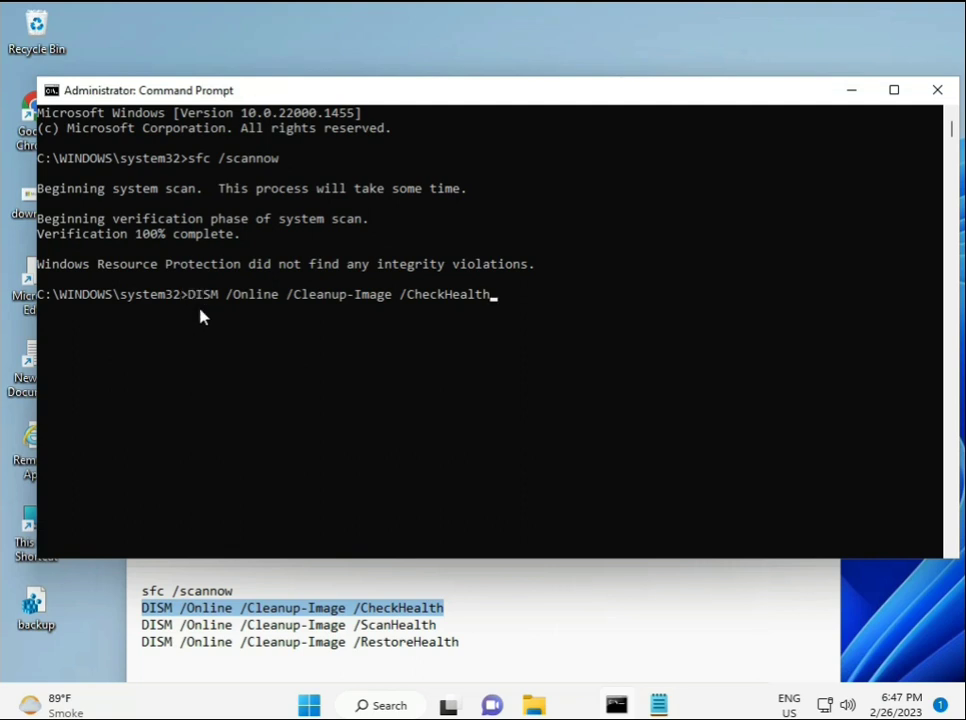
key(Return)
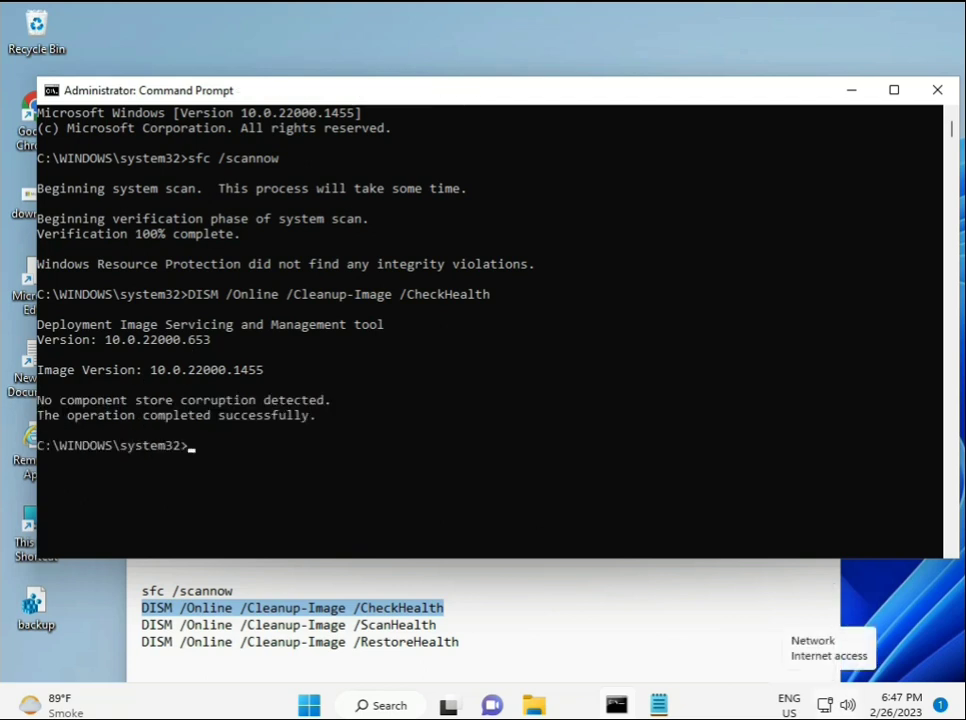
Step: Copy the DISM ScanHealth line from Notepad, paste it into Command Prompt, and run it
click(134, 625)
shift+click(461, 625)
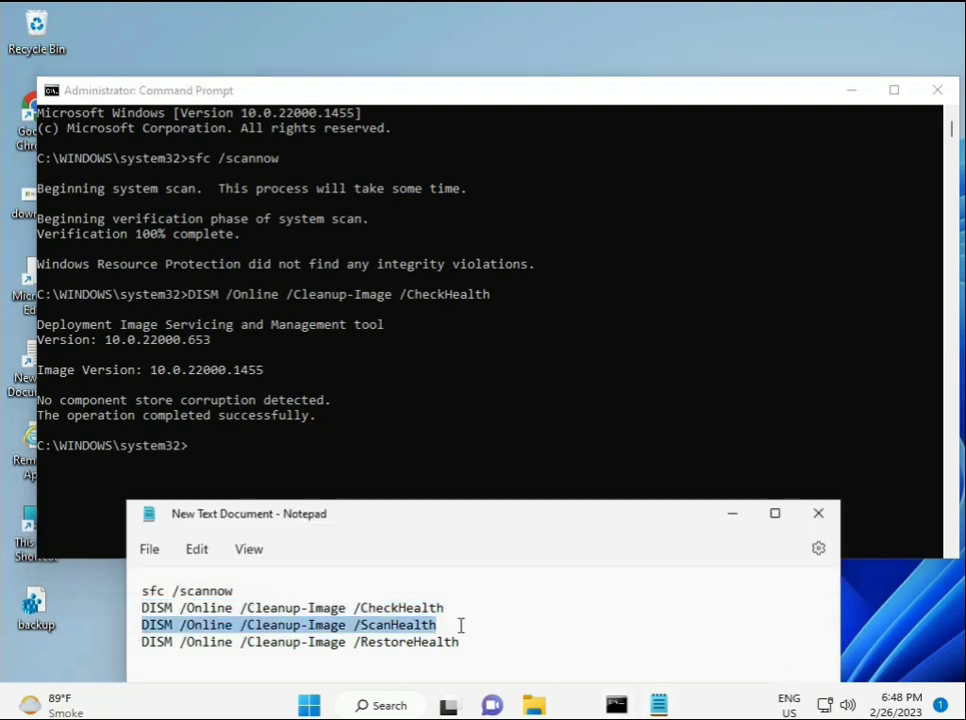
right_click(426, 627)
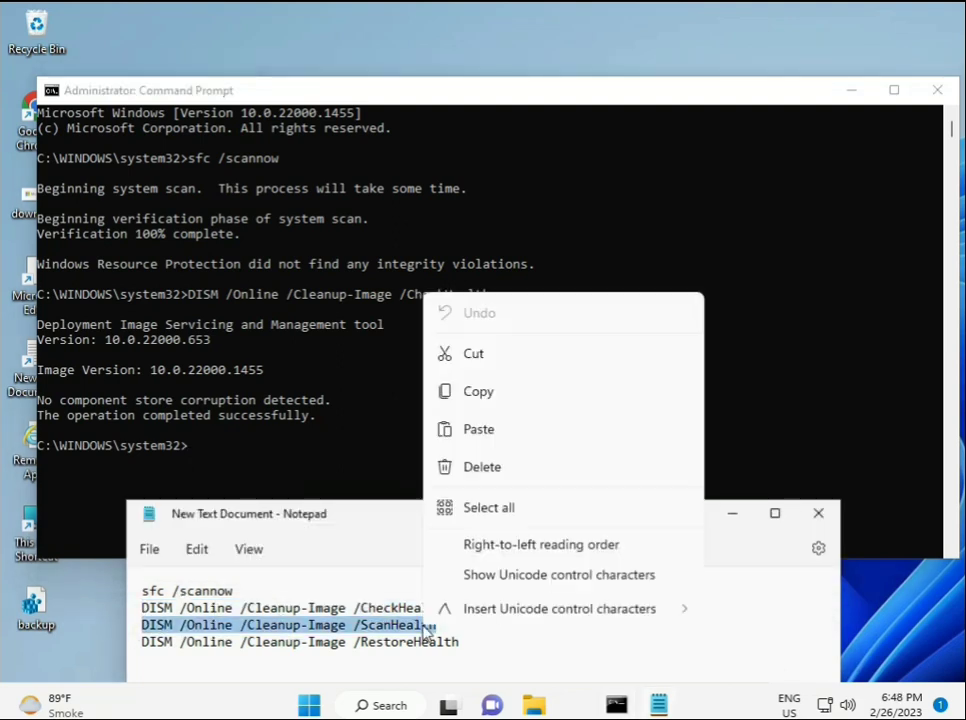
click(470, 350)
click(228, 458)
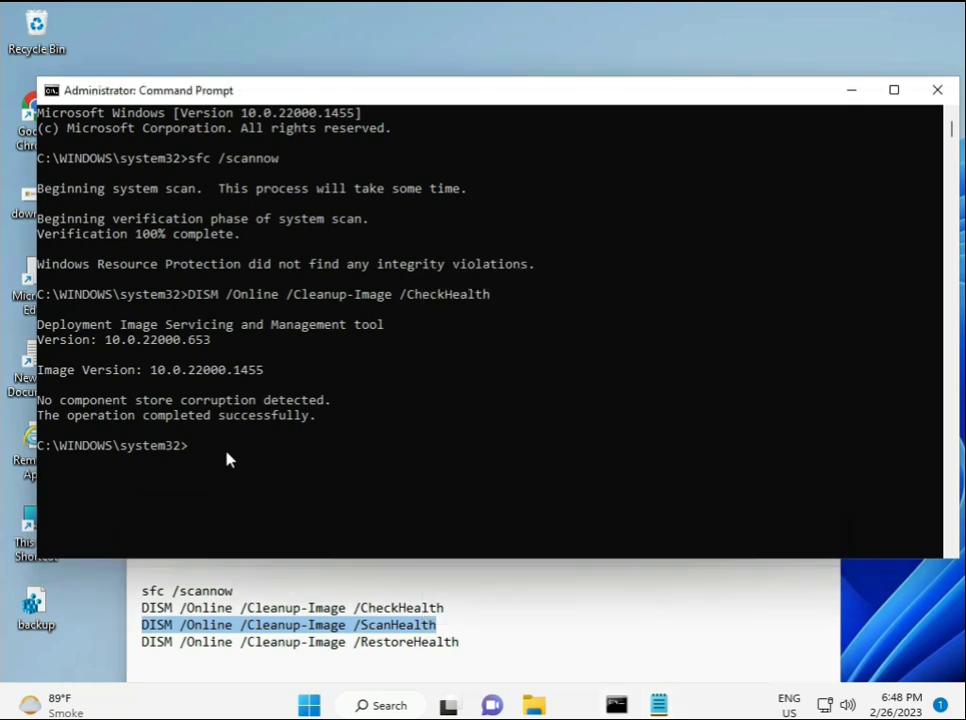
click(195, 455)
right_click(195, 455)
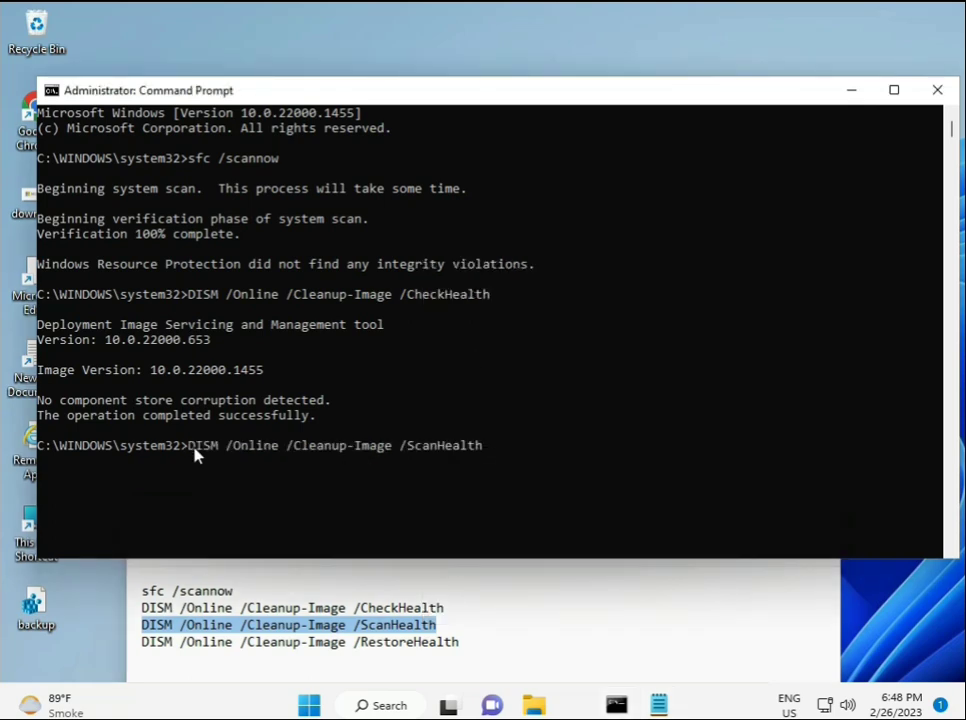
key(Return)
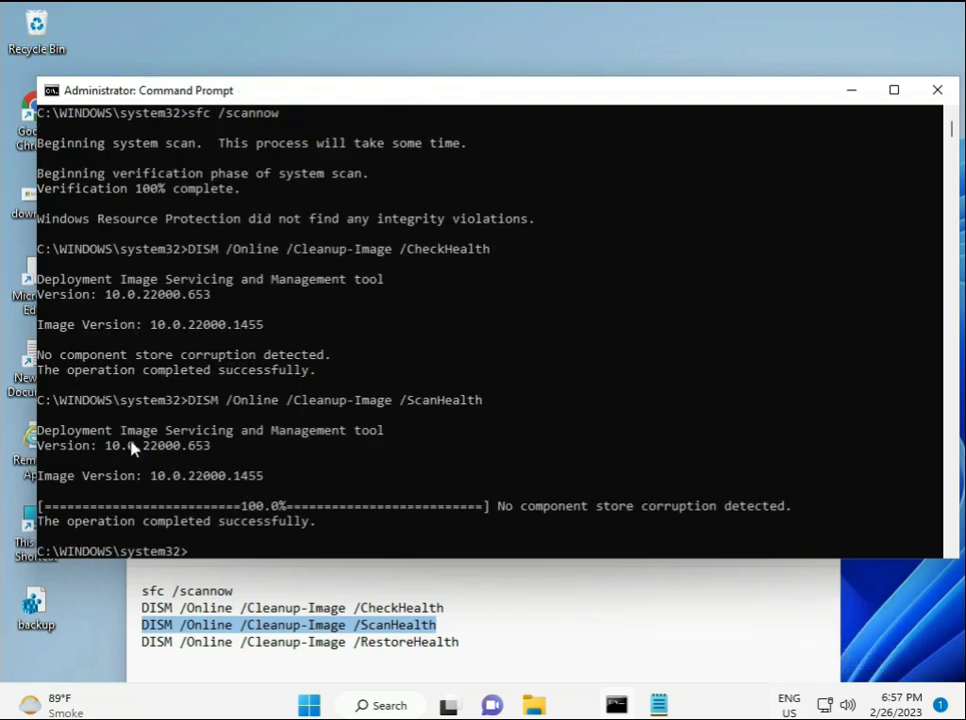
Step: Copy the DISM RestoreHealth line from Notepad and paste it at the elevated prompt
drag(212, 521, 318, 528)
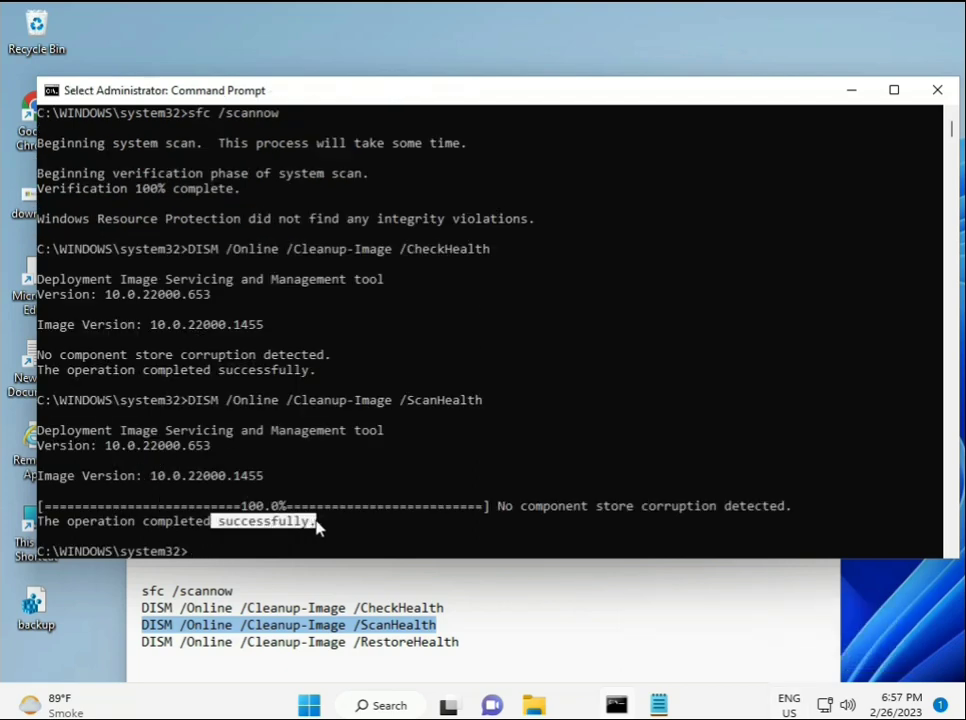
click(228, 645)
triple_click(228, 646)
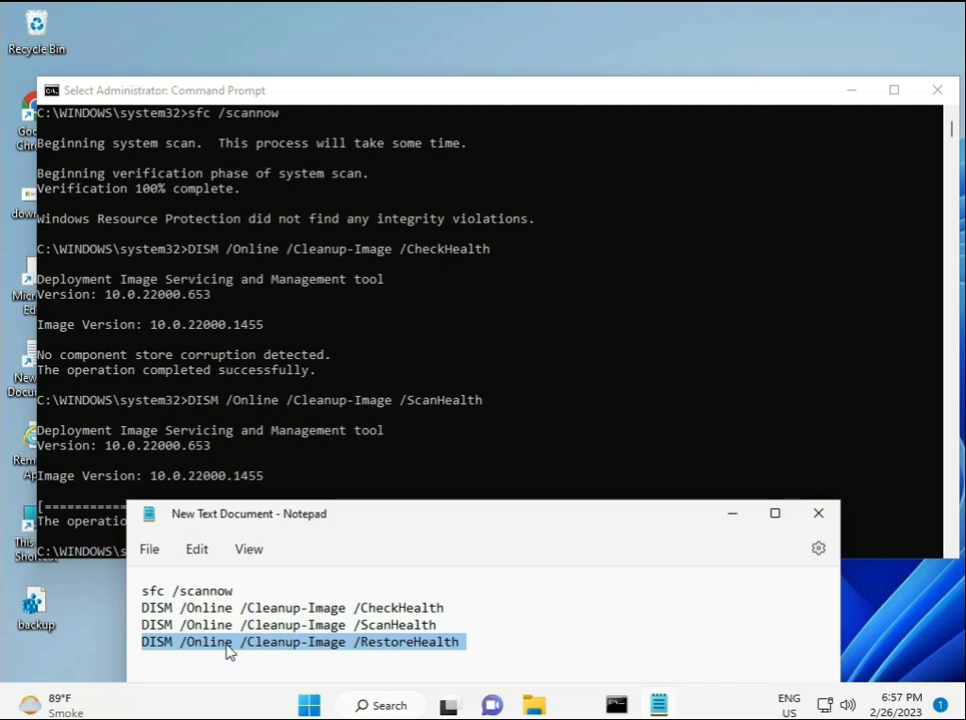
right_click(228, 651)
click(287, 364)
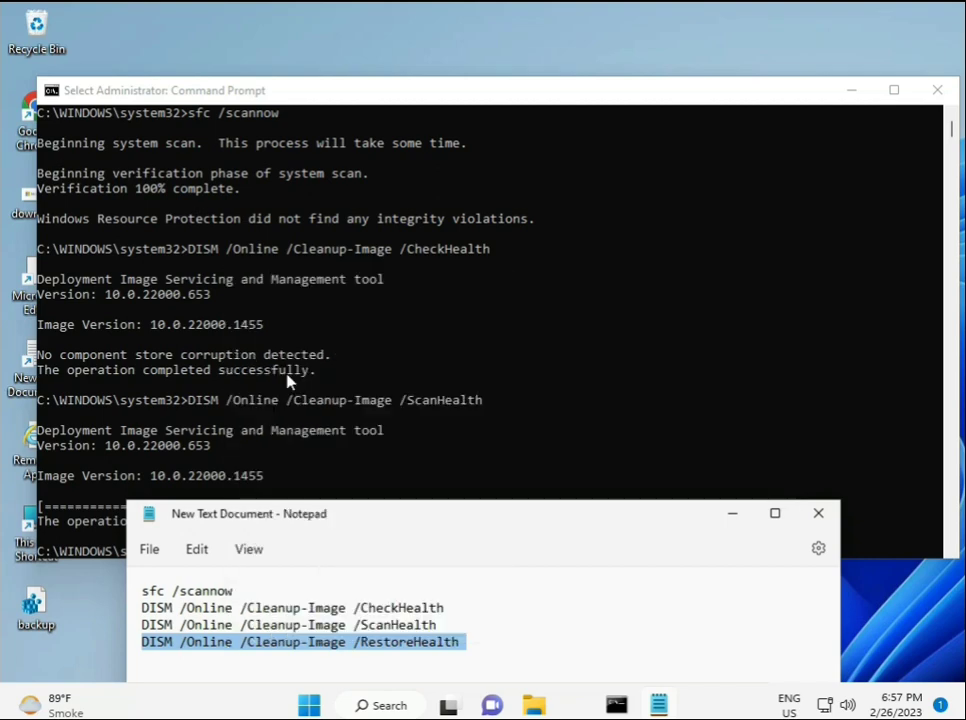
click(258, 492)
click(196, 556)
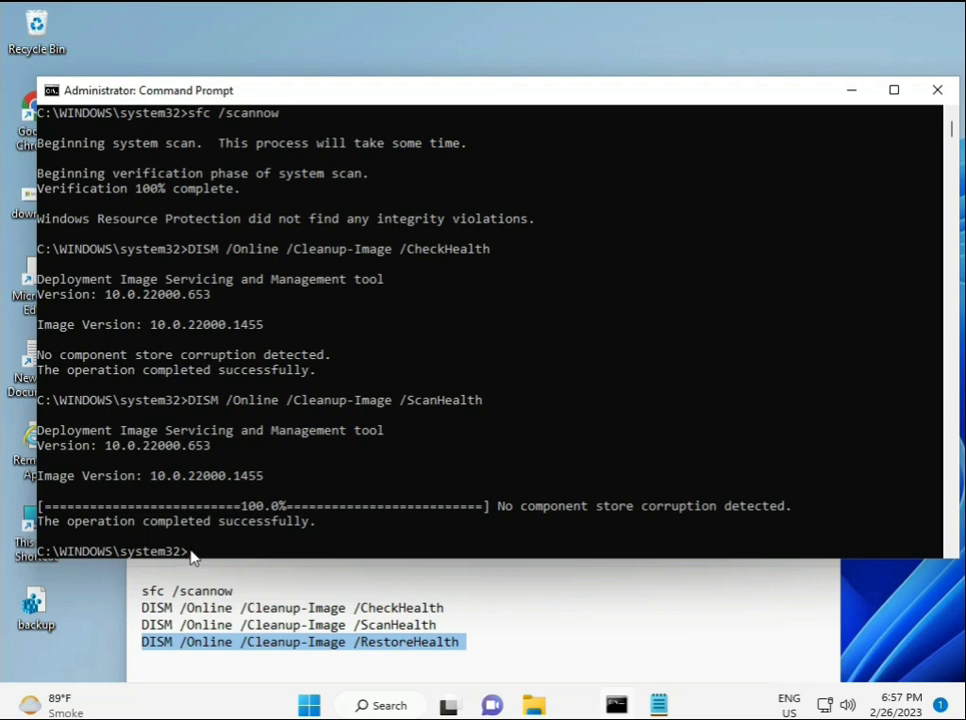
click(190, 553)
key(ctrl+v)
Step: Run DISM /Online /Cleanup-Image /RestoreHealth so the DISM version banner appears
scroll(600, 470, down, 5)
scroll(580, 458, down, 4)
scroll(520, 450, up, 7)
scroll(620, 370, up, 2)
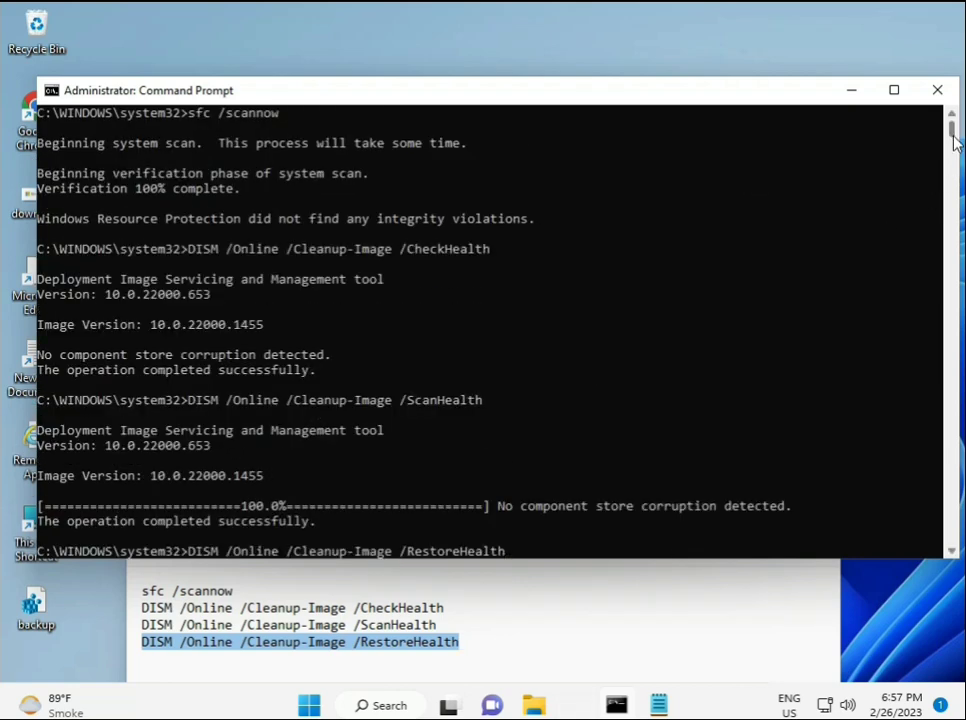
mouse_move(953, 127)
mouse_down()
mouse_move(955, 143)
mouse_move(955, 132)
mouse_up()
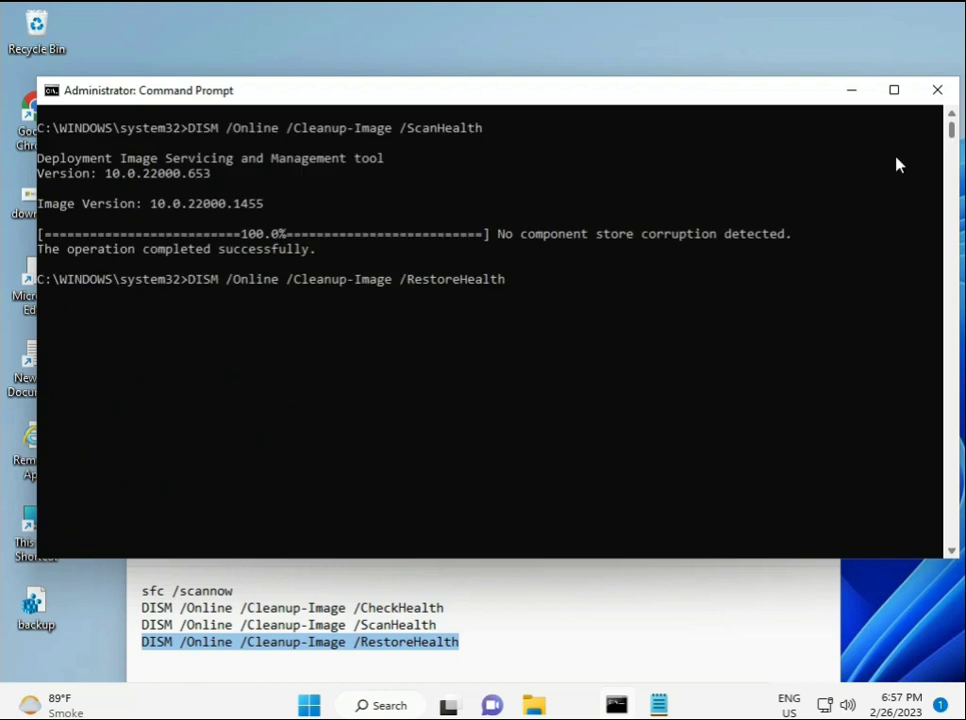
click(193, 282)
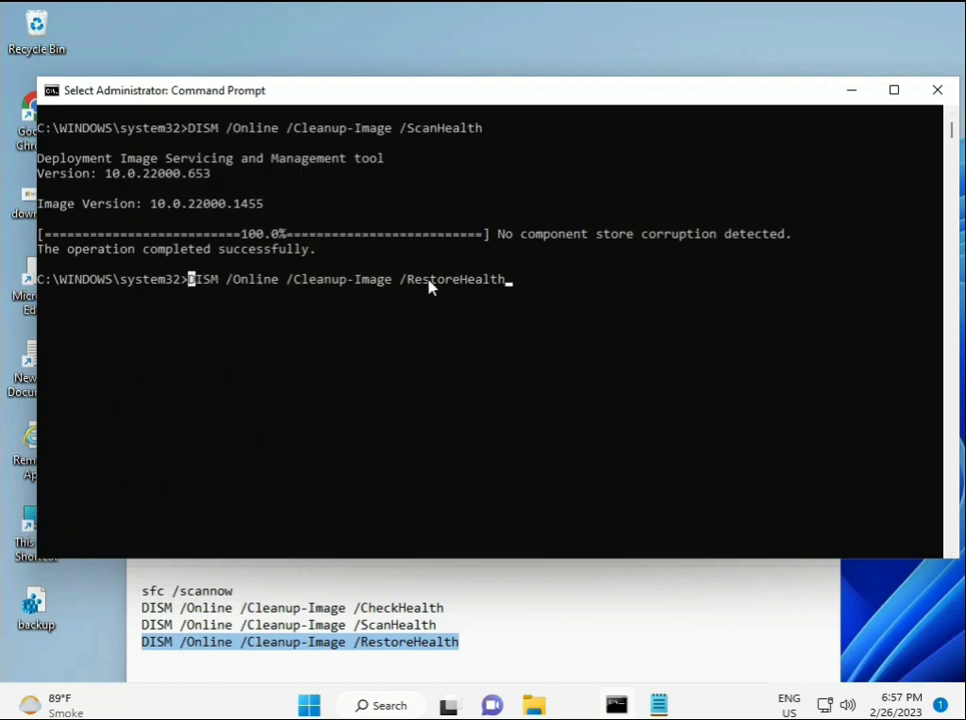
key(Return)
key(Return)
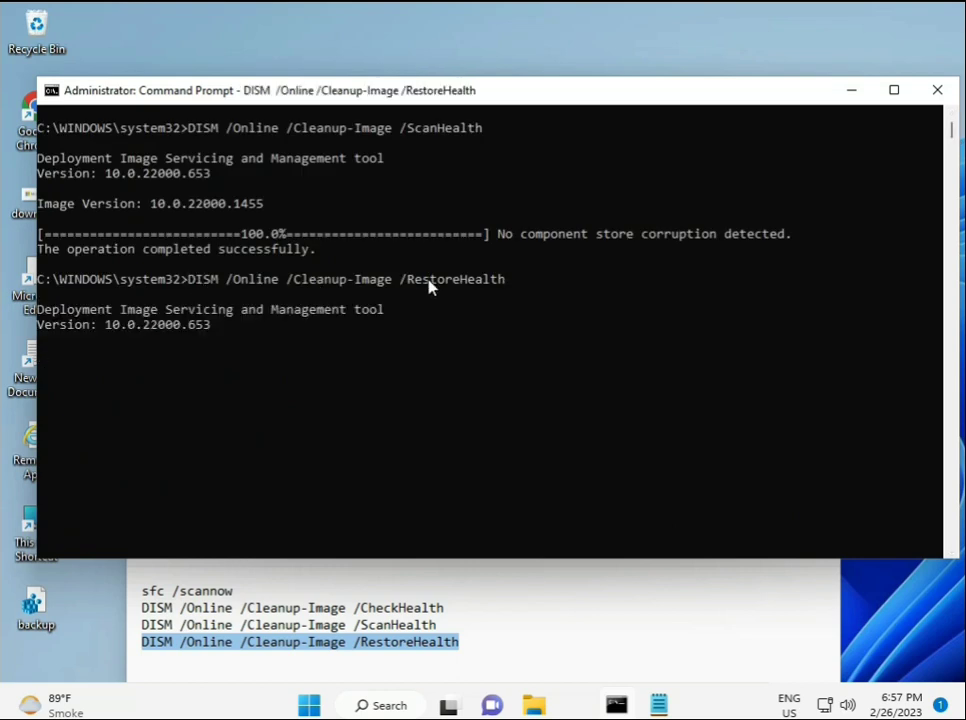